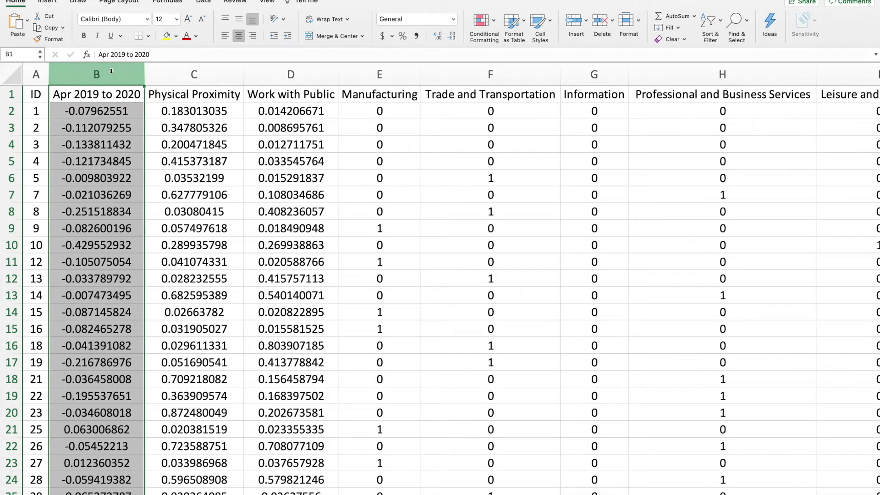
Step: Examine individual negative and positive values in the Apr 2019 to 2020 column across the upper rows of the dataset
{"action": "left_click", "coordinate": [107, 111]}
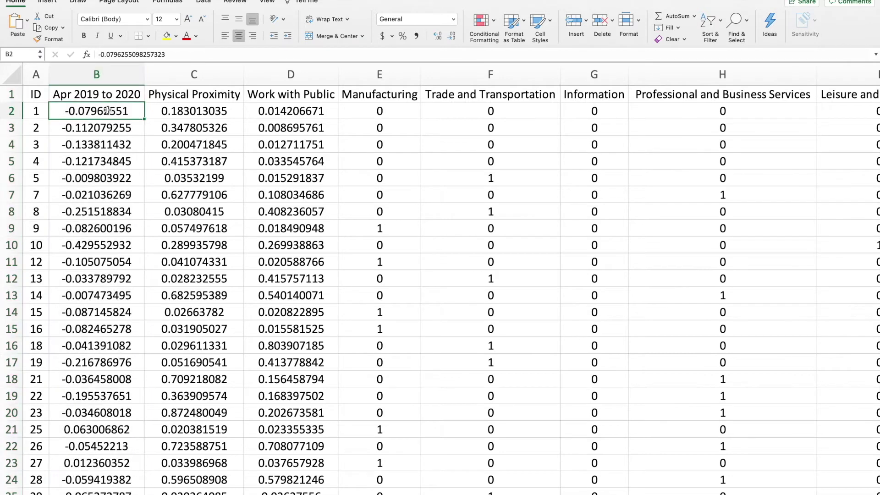
{"action": "left_click", "coordinate": [103, 128]}
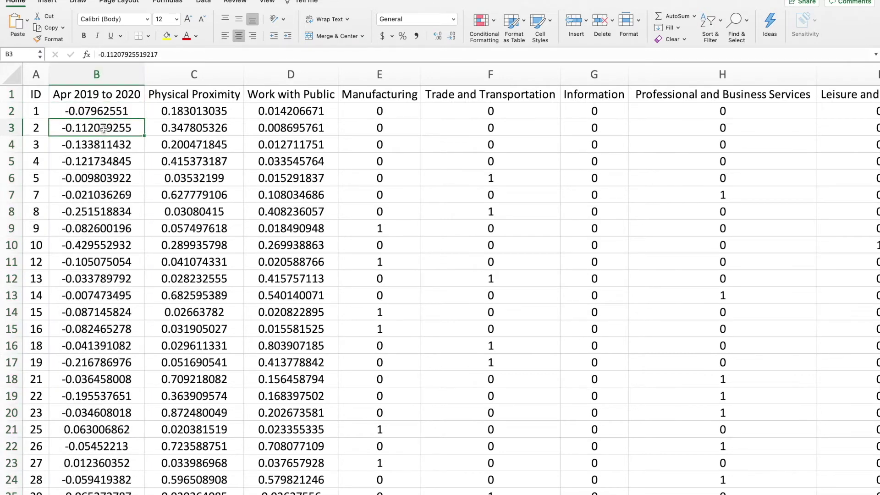
{"action": "left_click", "coordinate": [98, 146]}
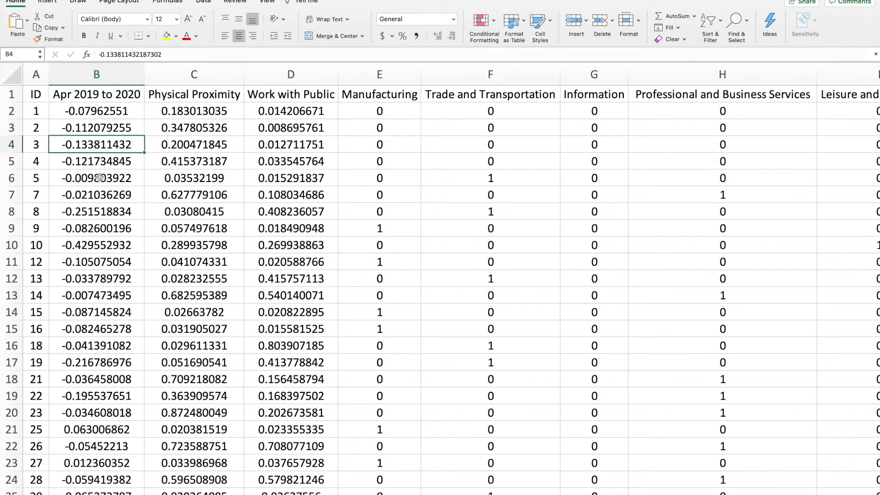
{"action": "left_click", "coordinate": [99, 194]}
{"action": "left_click", "coordinate": [99, 211]}
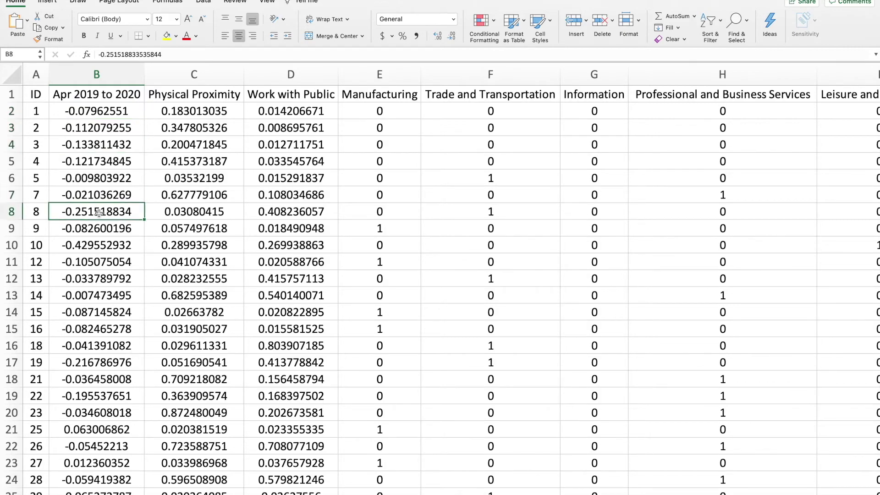
{"action": "scroll", "coordinate": [115, 282], "scroll_direction": "down", "scroll_amount": 5}
{"action": "scroll", "coordinate": [114, 282], "scroll_direction": "down", "scroll_amount": 3}
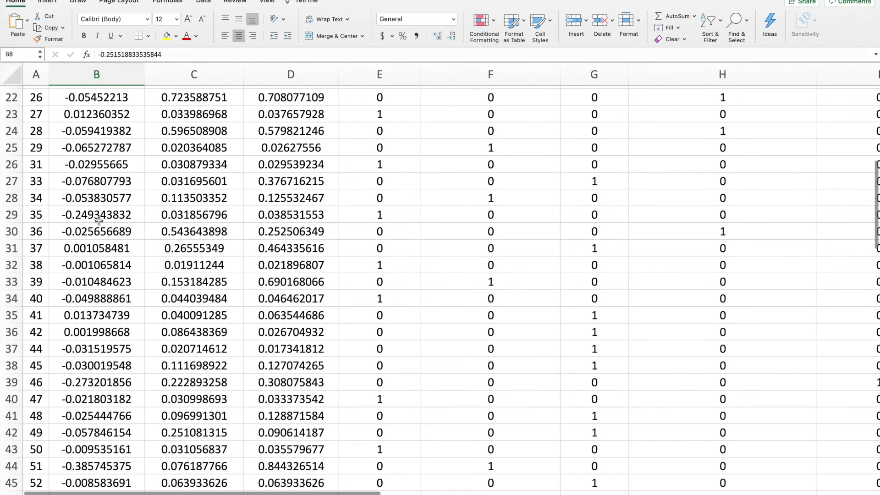
{"action": "left_click", "coordinate": [112, 164]}
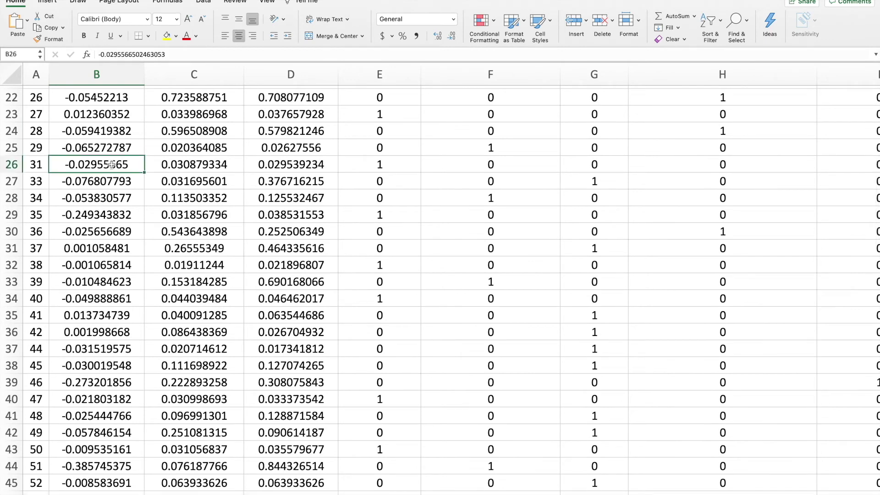
{"action": "left_click", "coordinate": [100, 332]}
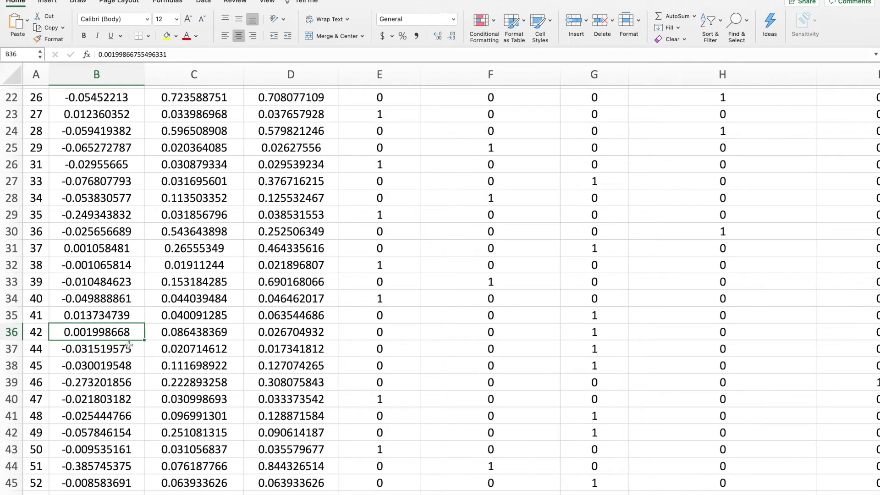
{"action": "left_click", "coordinate": [100, 316]}
{"action": "scroll", "coordinate": [191, 307], "scroll_direction": "up", "scroll_amount": 7}
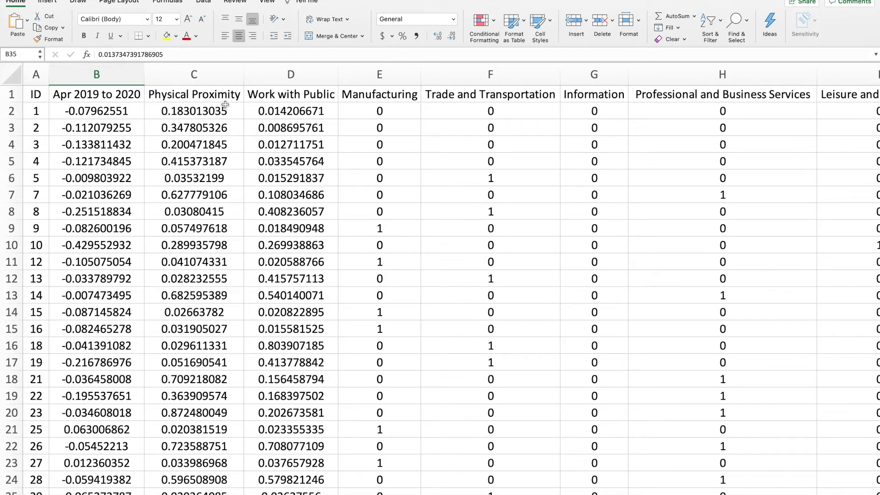
Step: Examine the Physical Proximity column, comparing high and low scores across several rows
{"action": "left_click", "coordinate": [202, 73]}
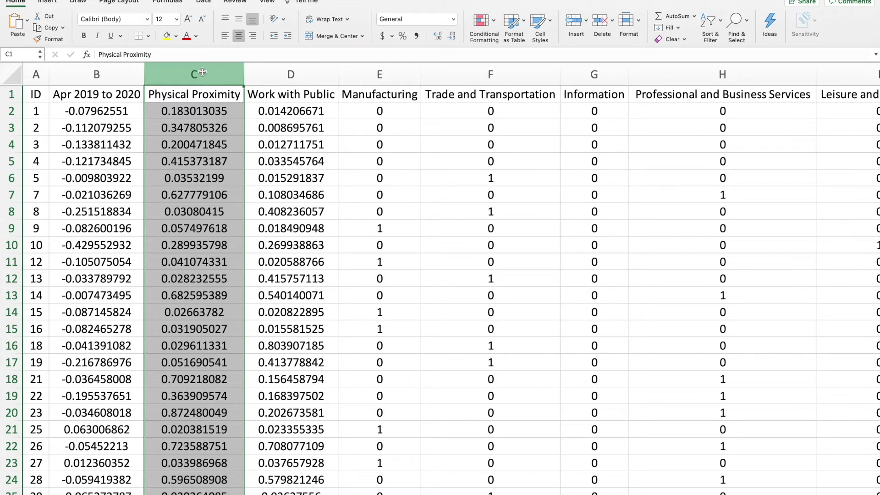
{"action": "left_click", "coordinate": [187, 193]}
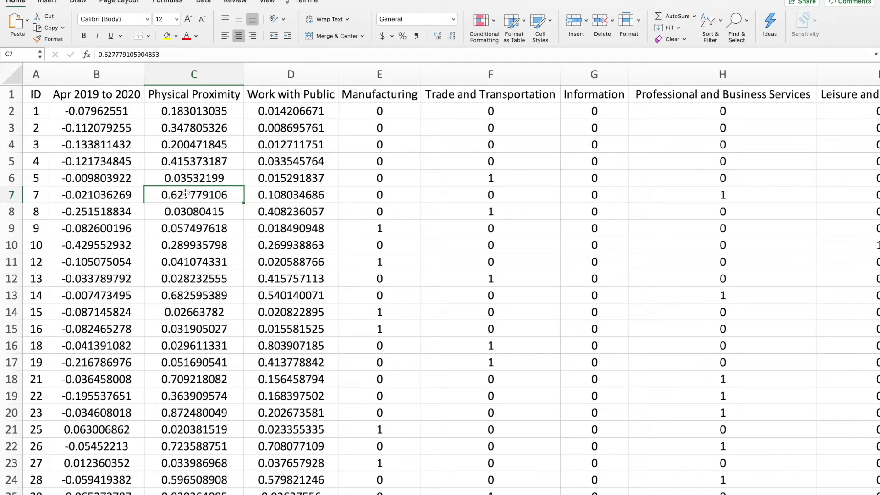
{"action": "left_click", "coordinate": [191, 178]}
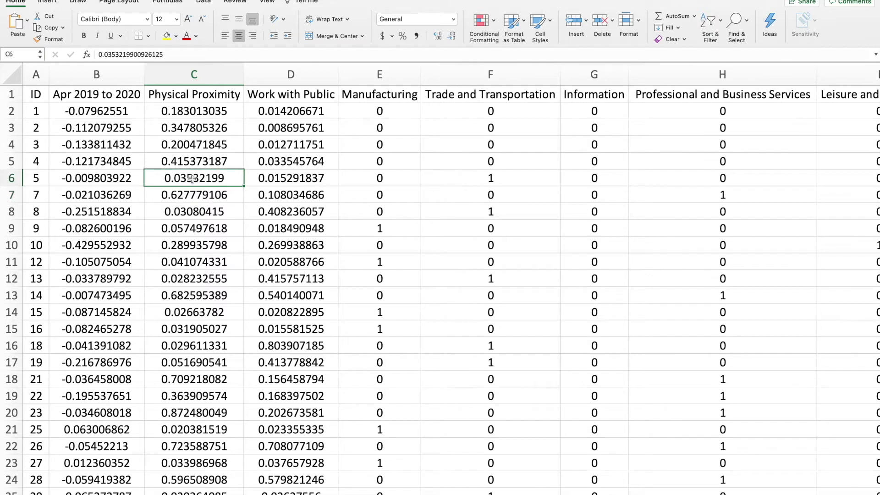
{"action": "left_click", "coordinate": [202, 211]}
{"action": "left_click", "coordinate": [203, 231]}
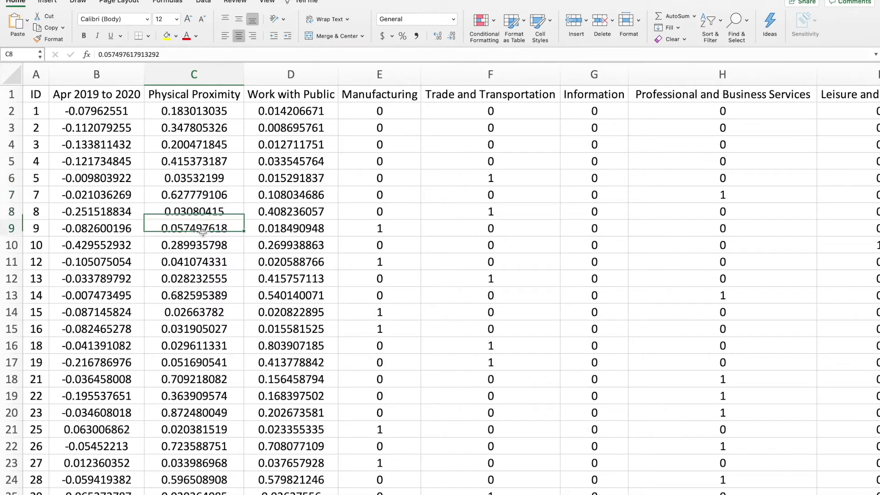
{"action": "left_click", "coordinate": [211, 266]}
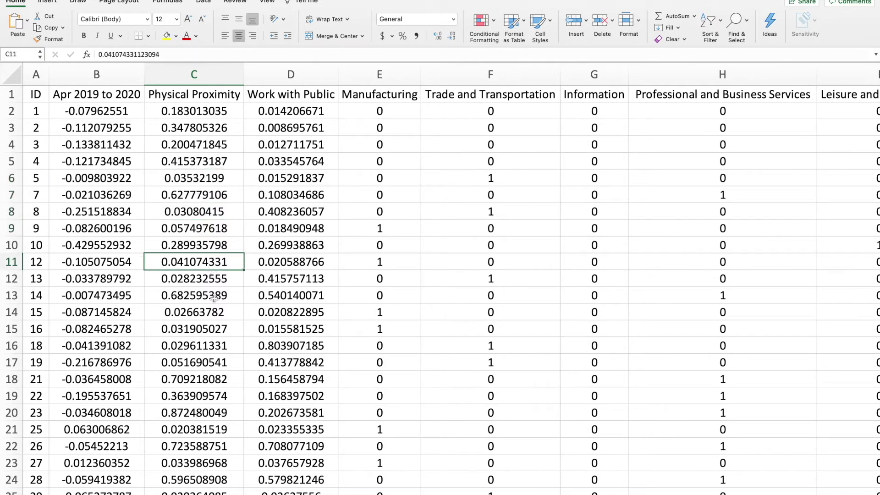
{"action": "scroll", "coordinate": [214, 298], "scroll_direction": "down", "scroll_amount": 4}
{"action": "left_click", "coordinate": [198, 252]}
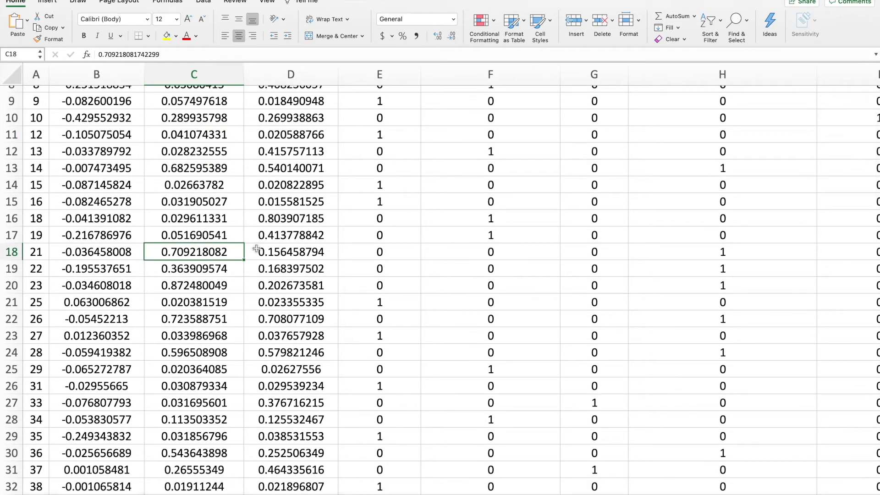
{"action": "scroll", "coordinate": [257, 248], "scroll_direction": "up", "scroll_amount": 4}
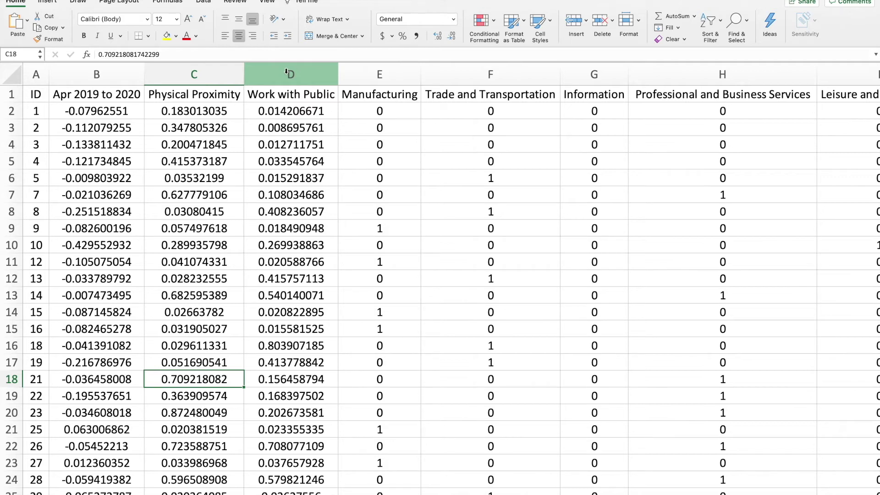
Step: Examine the Work with Public column, comparing small and large scores in different rows
{"action": "left_click", "coordinate": [292, 128]}
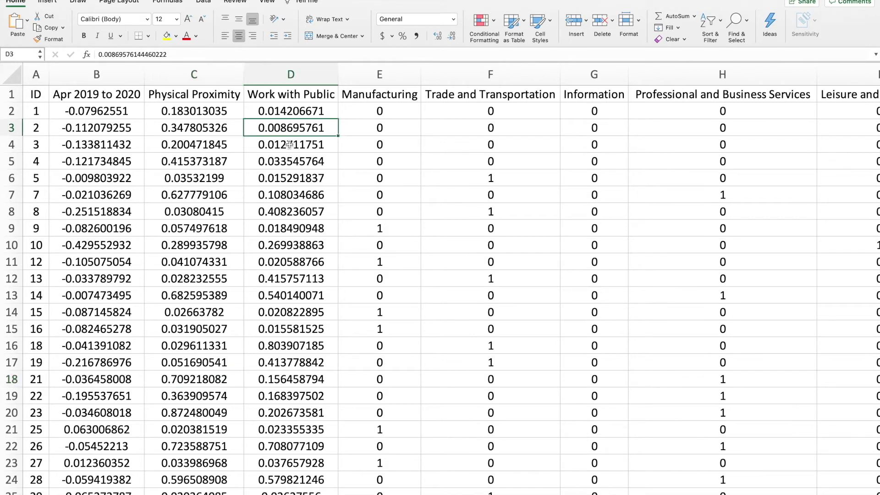
{"action": "left_click", "coordinate": [290, 145]}
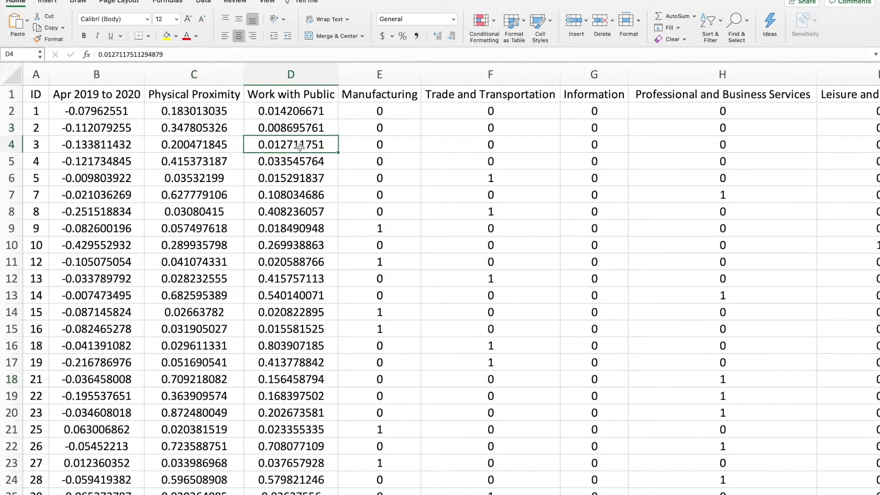
{"action": "left_click", "coordinate": [290, 296]}
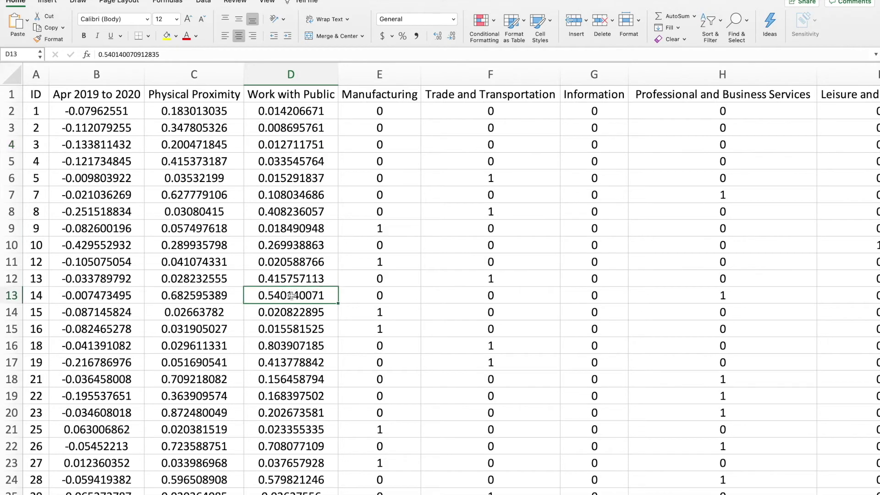
{"action": "scroll", "coordinate": [292, 295], "scroll_direction": "down", "scroll_amount": 1}
{"action": "scroll", "coordinate": [291, 295], "scroll_direction": "down", "scroll_amount": 6}
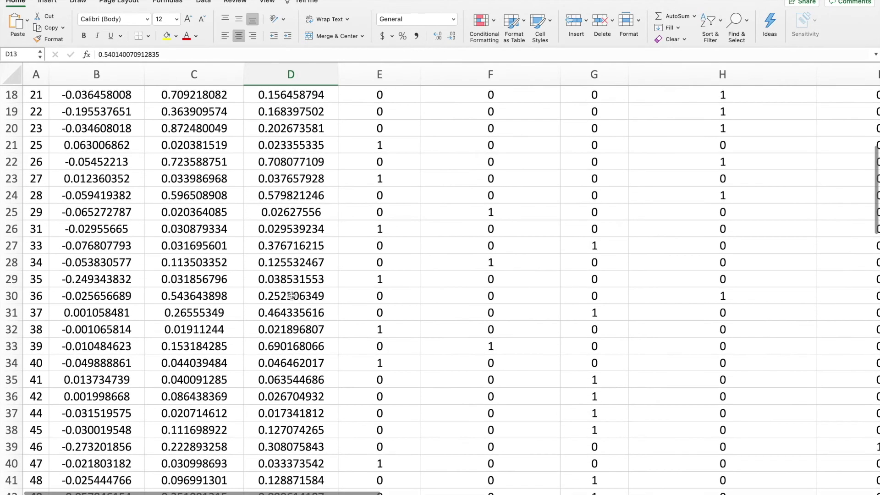
{"action": "left_click", "coordinate": [294, 311]}
{"action": "left_click", "coordinate": [292, 329]}
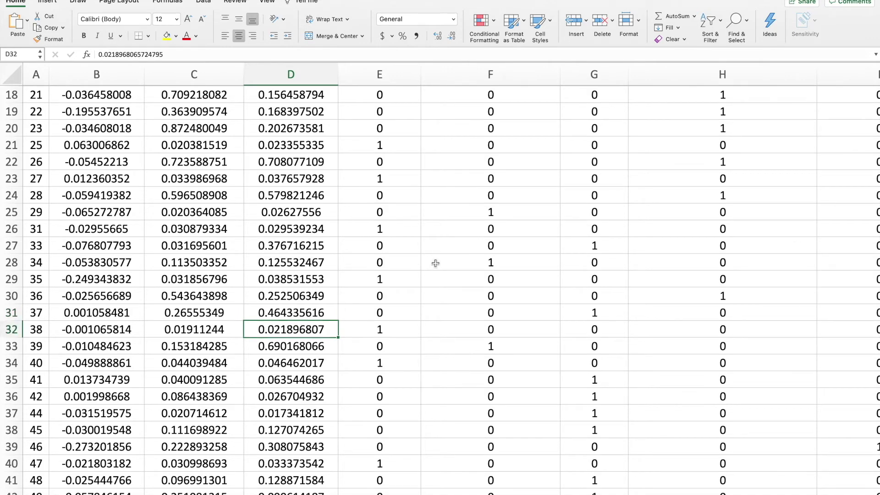
{"action": "scroll", "coordinate": [435, 263], "scroll_direction": "up", "scroll_amount": 6}
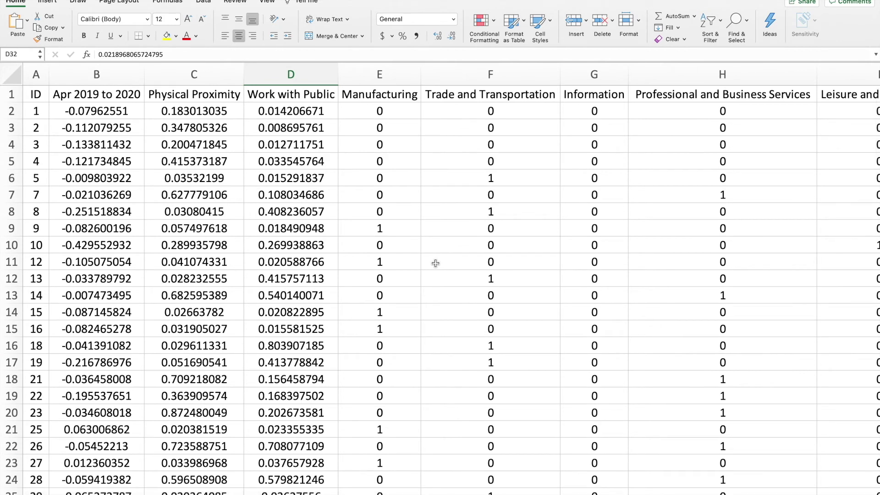
Step: Review the industry indicator columns one by one, from Manufacturing through Other
{"action": "left_click", "coordinate": [385, 74]}
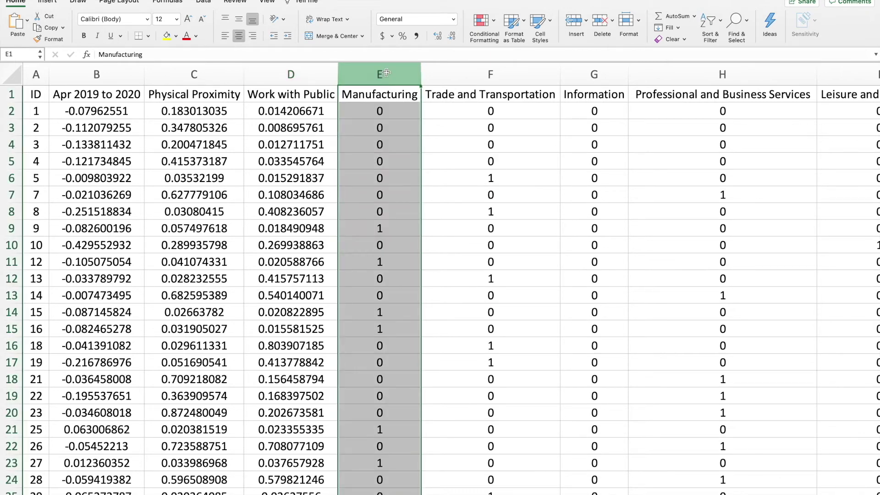
{"action": "left_click", "coordinate": [489, 70]}
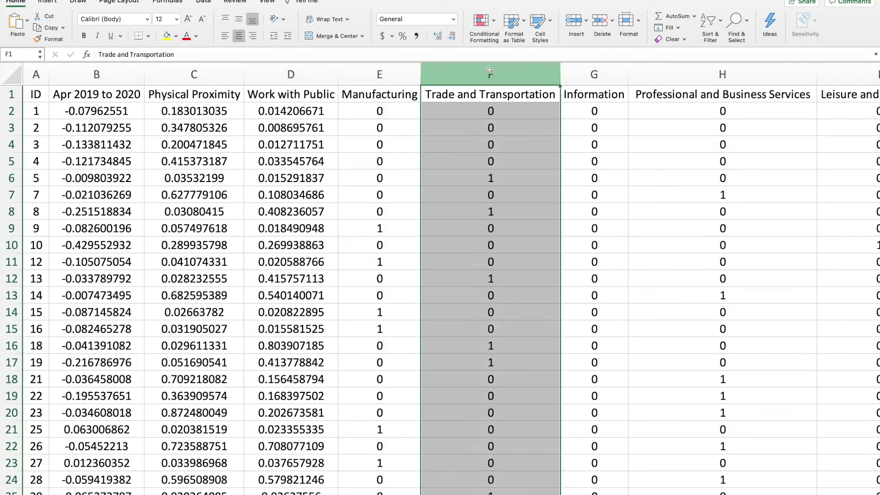
{"action": "left_click", "coordinate": [584, 76]}
{"action": "left_click", "coordinate": [681, 73]}
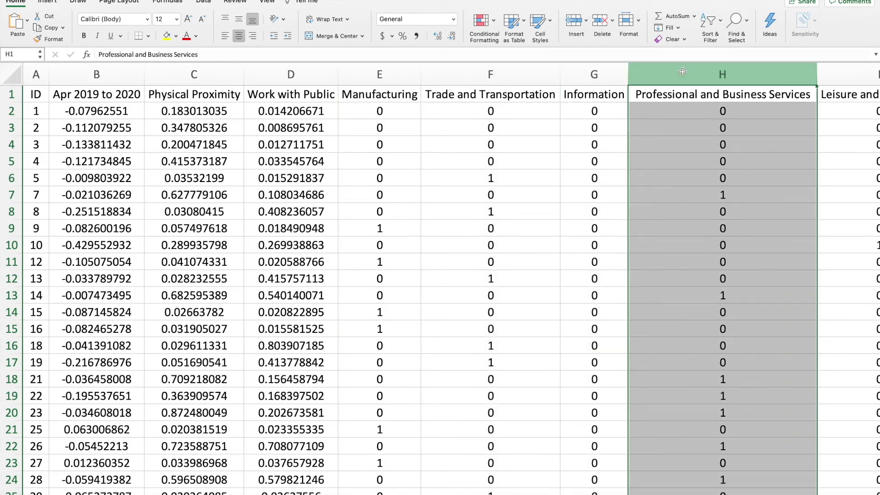
{"action": "scroll", "coordinate": [691, 177], "scroll_direction": "right", "scroll_amount": 5}
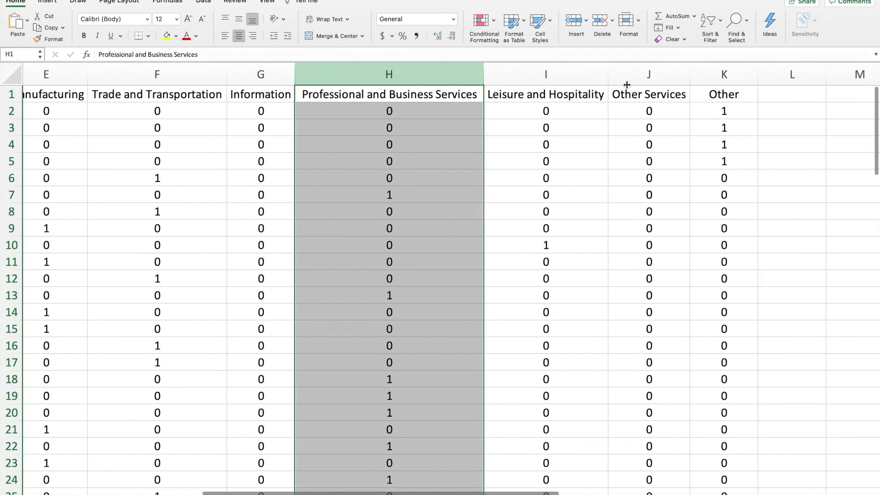
{"action": "left_click", "coordinate": [577, 66]}
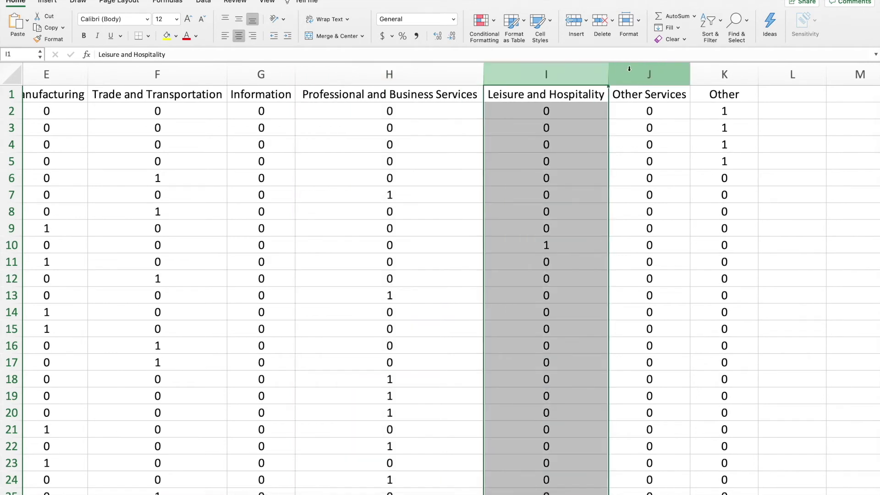
{"action": "left_click", "coordinate": [644, 68]}
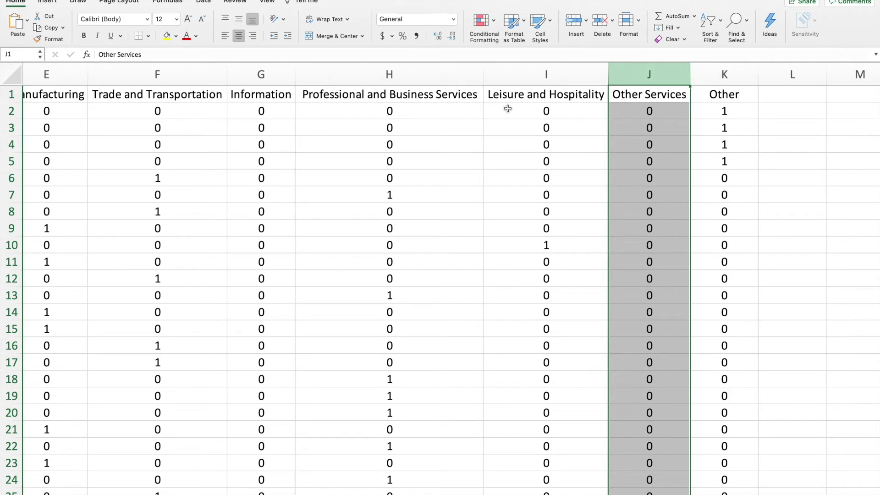
{"action": "left_click", "coordinate": [710, 76]}
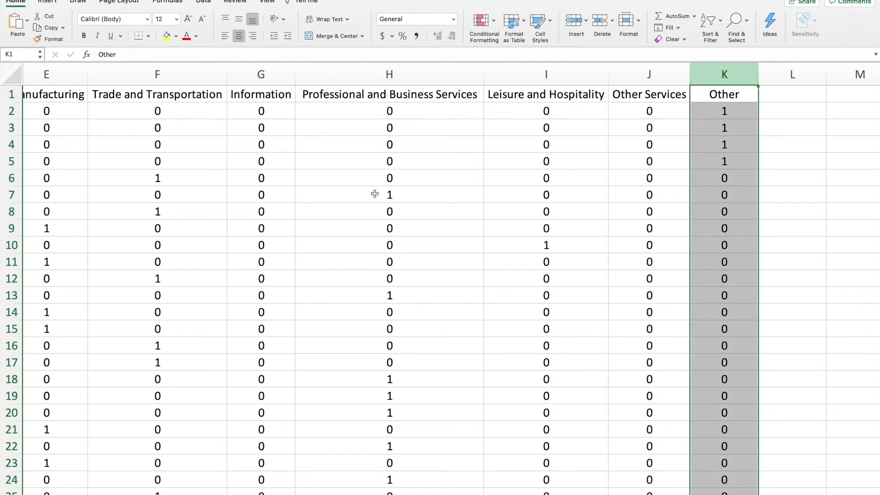
{"action": "scroll", "coordinate": [375, 194], "scroll_direction": "left", "scroll_amount": 10}
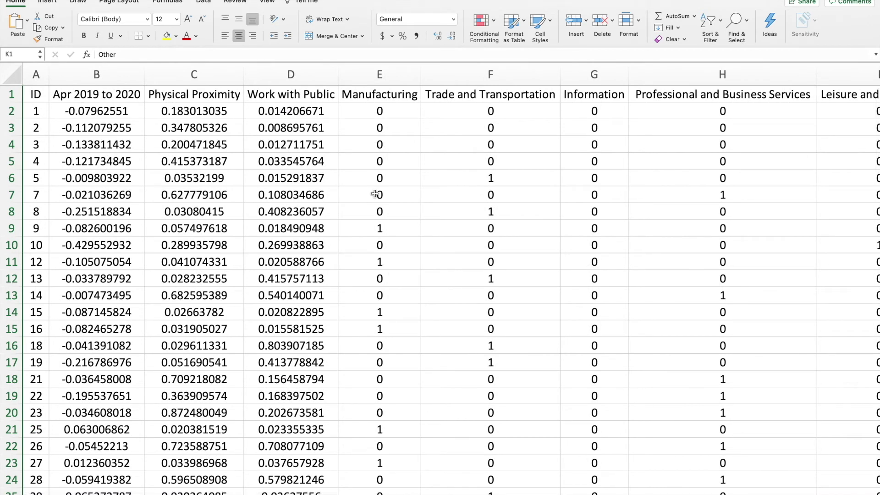
Step: Open the Regression tool from the Data Analysis tools
{"action": "left_click", "coordinate": [203, 3]}
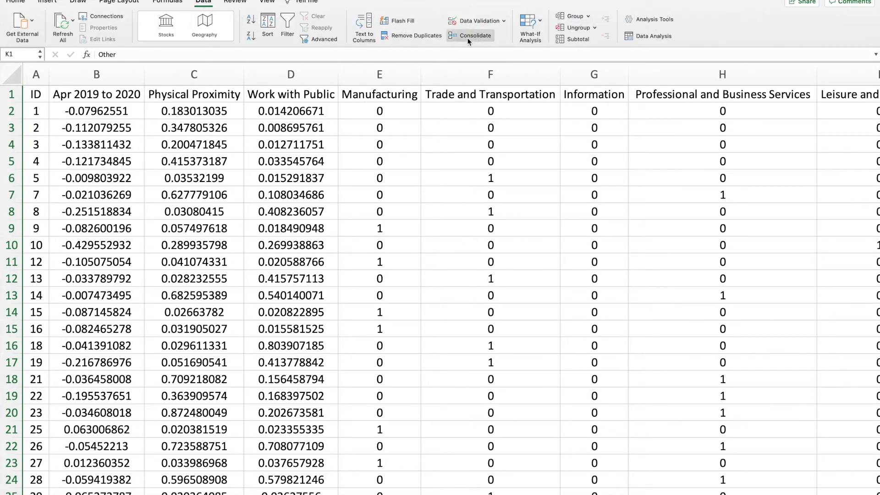
{"action": "left_click", "coordinate": [643, 35]}
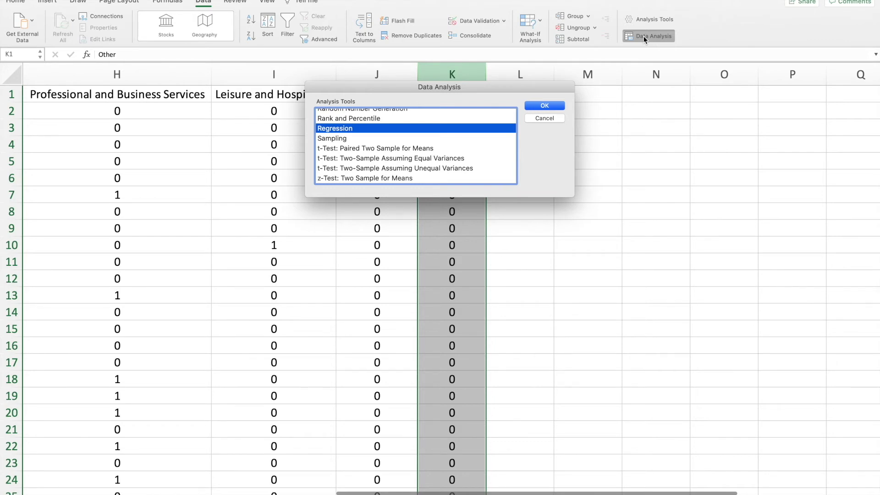
{"action": "left_click", "coordinate": [364, 119]}
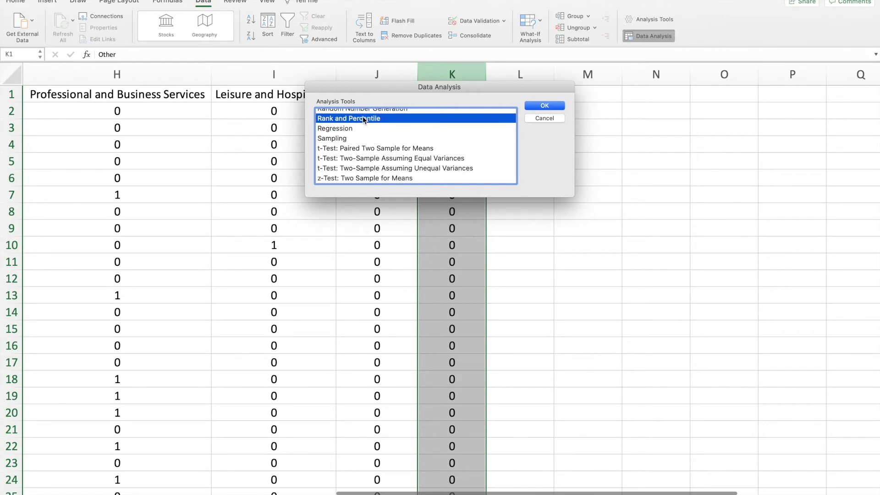
{"action": "left_click", "coordinate": [345, 128]}
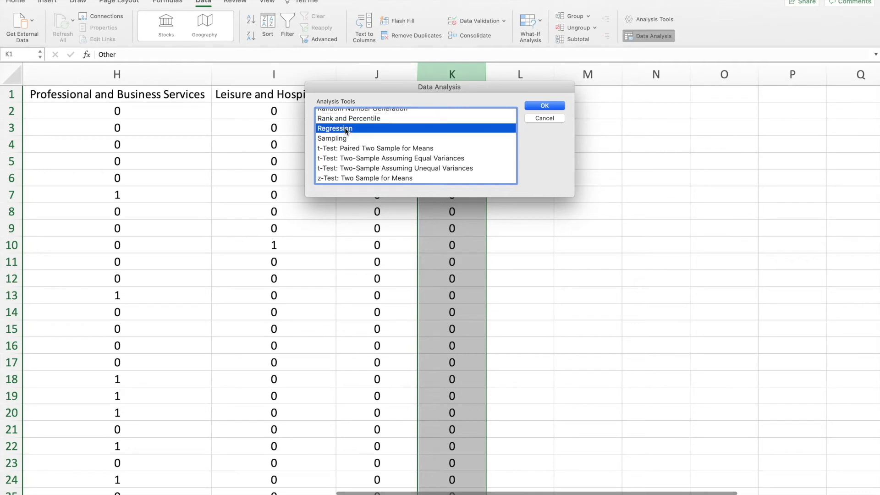
{"action": "left_click", "coordinate": [546, 106]}
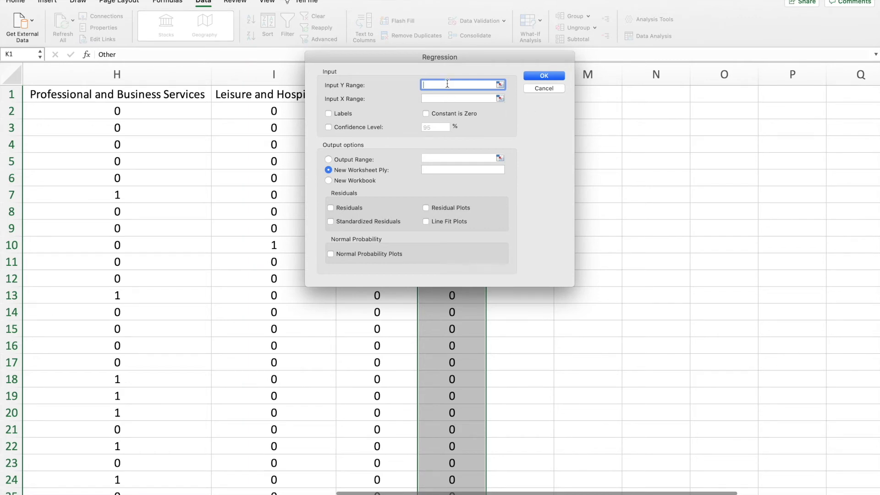
Step: Turn on Labels and set the regression's Y range to the Apr 2019 to 2020 column, $B$1:$B$91
{"action": "scroll", "coordinate": [118, 241], "scroll_direction": "left", "scroll_amount": 10}
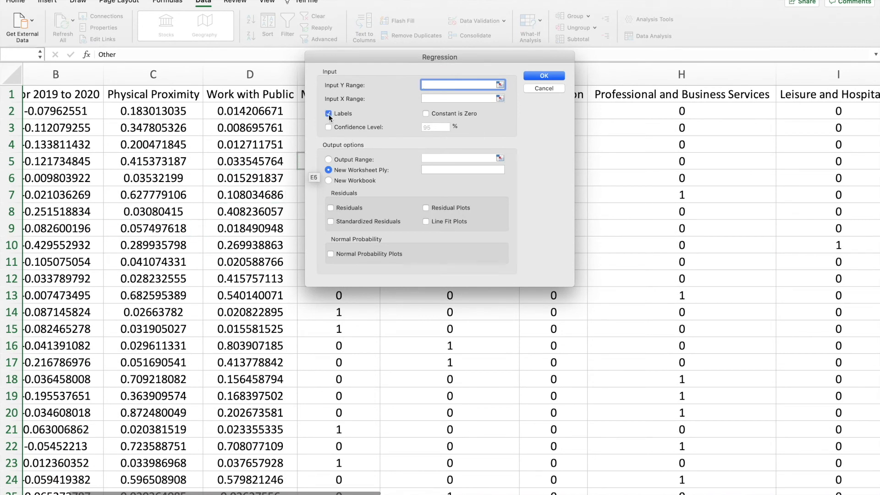
{"action": "scroll", "coordinate": [143, 189], "scroll_direction": "left", "scroll_amount": 3}
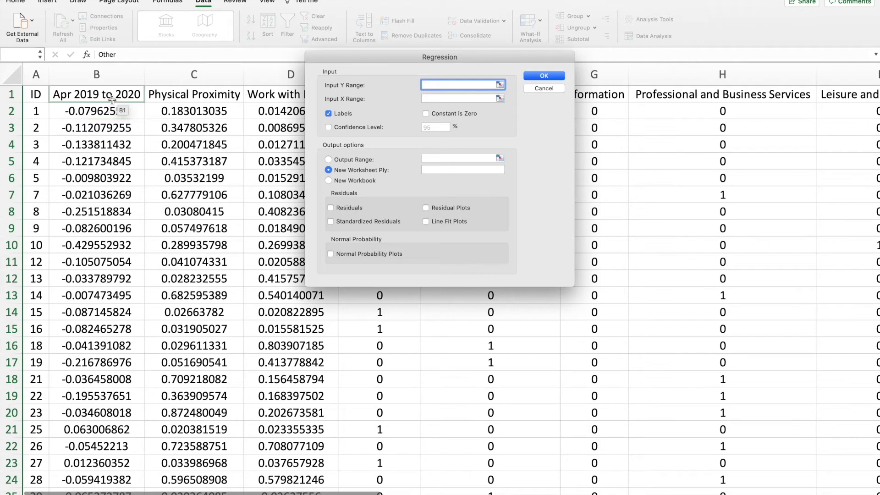
{"action": "left_click_drag", "start_coordinate": [112, 95], "coordinate": [115, 434]}
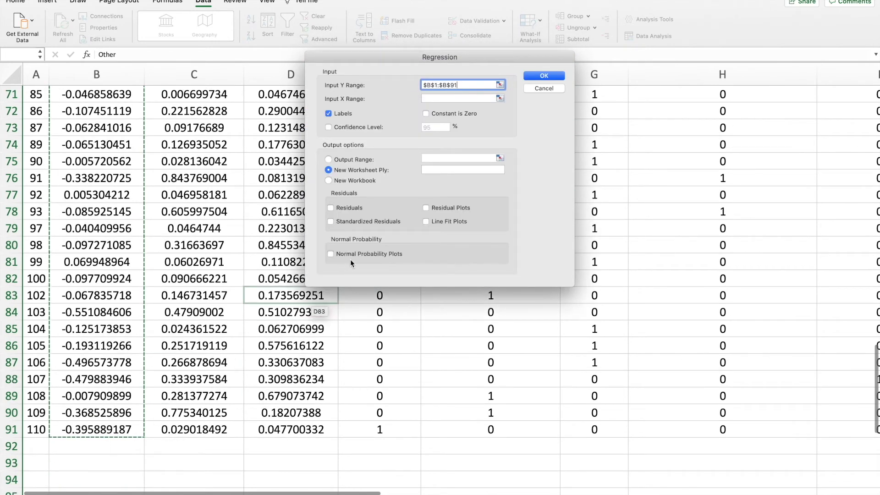
Step: Set the X range to $C$1:$J$91, Physical Proximity through Other Services, and run the regression with output on a new worksheet
{"action": "left_click", "coordinate": [441, 98]}
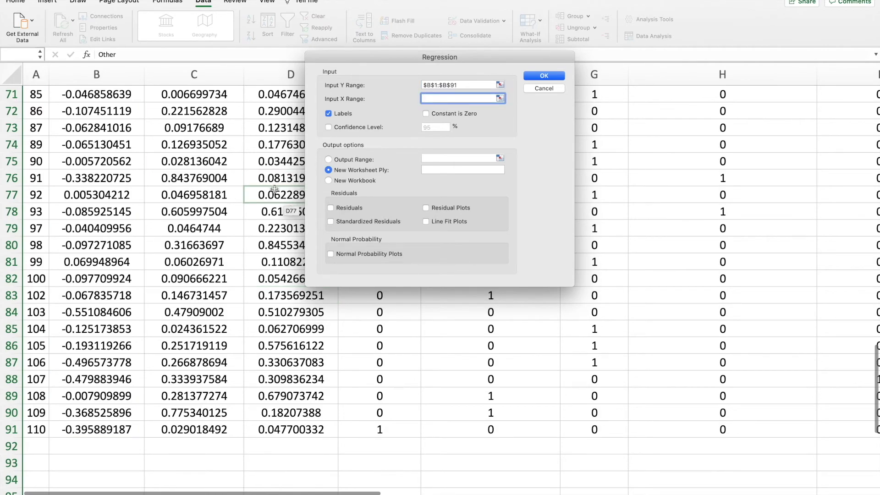
{"action": "scroll", "coordinate": [266, 243], "scroll_direction": "up", "scroll_amount": 15}
{"action": "scroll", "coordinate": [266, 243], "scroll_direction": "up", "scroll_amount": 6}
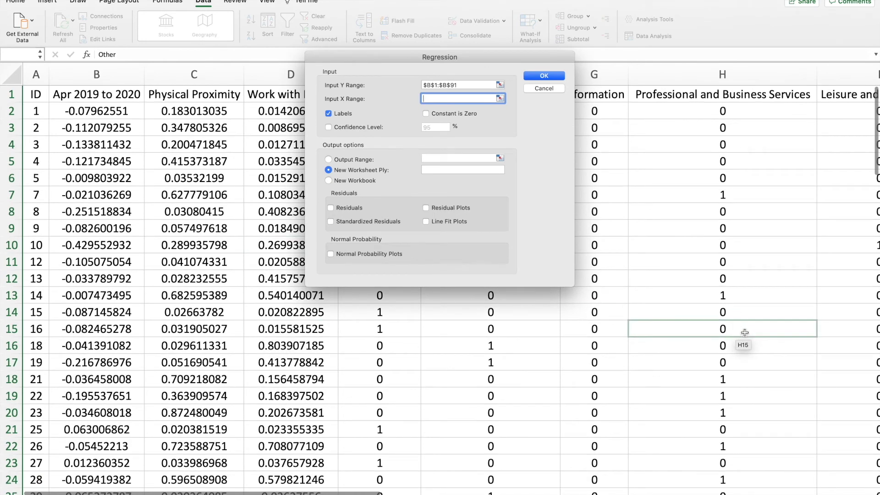
{"action": "scroll", "coordinate": [744, 332], "scroll_direction": "right", "scroll_amount": 10}
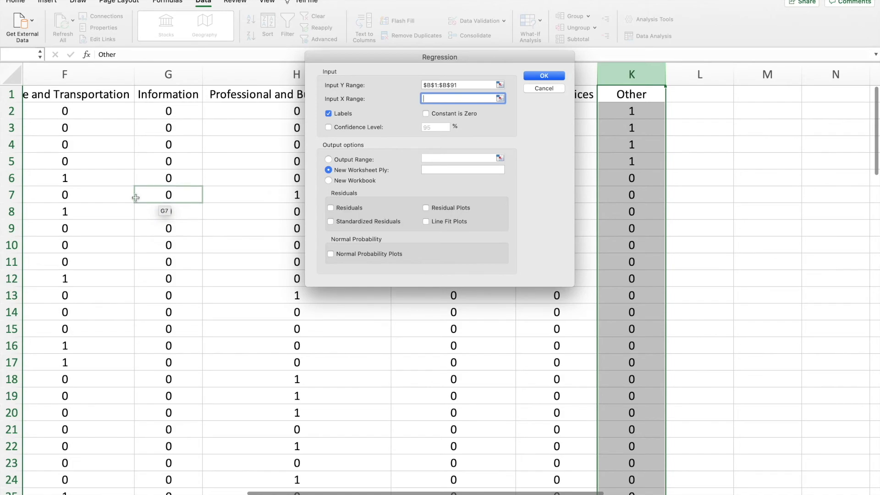
{"action": "scroll", "coordinate": [108, 112], "scroll_direction": "left", "scroll_amount": 5}
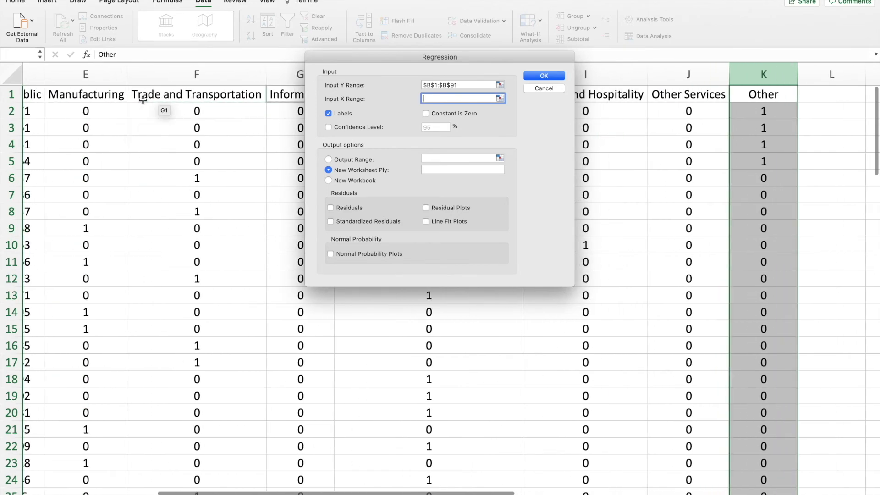
{"action": "scroll", "coordinate": [140, 165], "scroll_direction": "left", "scroll_amount": 5}
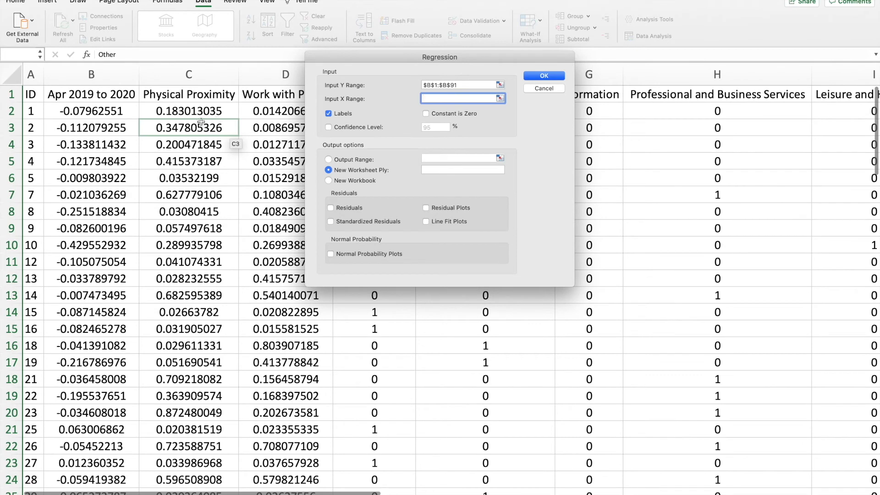
{"action": "left_click_drag", "start_coordinate": [192, 94], "coordinate": [776, 437]}
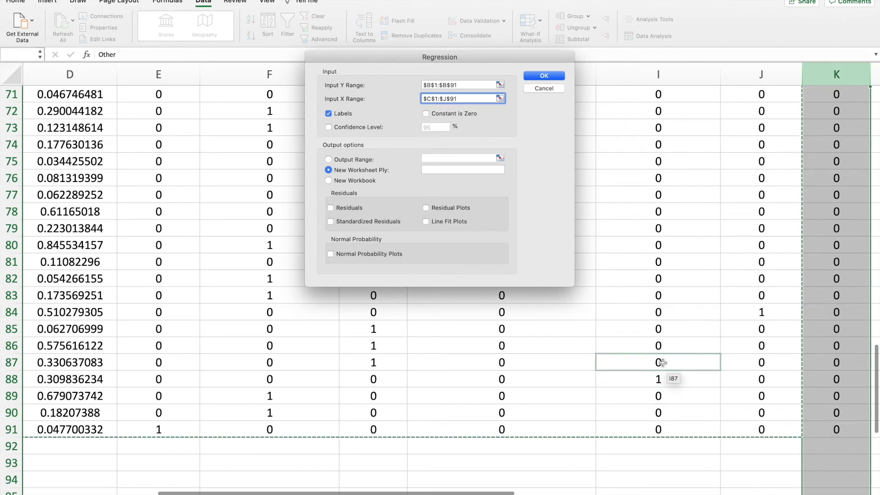
{"action": "left_click", "coordinate": [544, 75]}
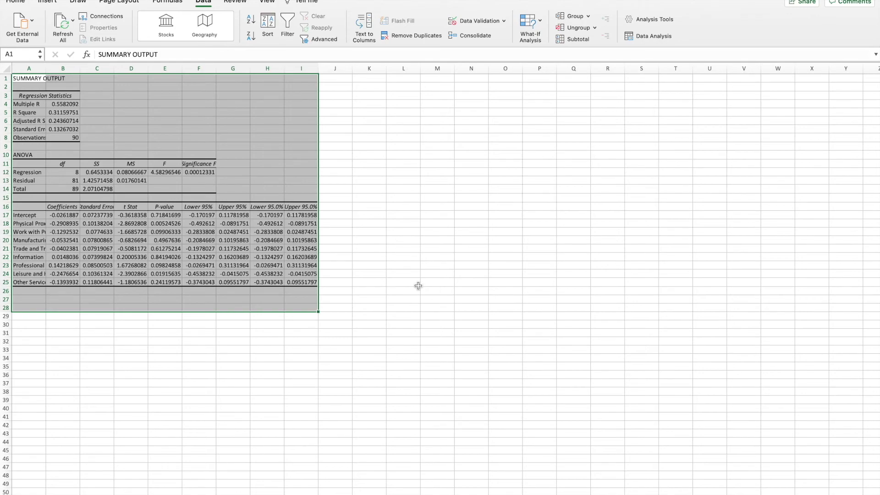
Step: Examine the Regression Statistics in the summary output, checking R Square, Adjusted R Square and Observations
{"action": "scroll", "coordinate": [418, 286], "scroll_direction": "up", "scroll_amount": 5}
{"action": "scroll", "coordinate": [418, 286], "scroll_direction": "up", "scroll_amount": 2}
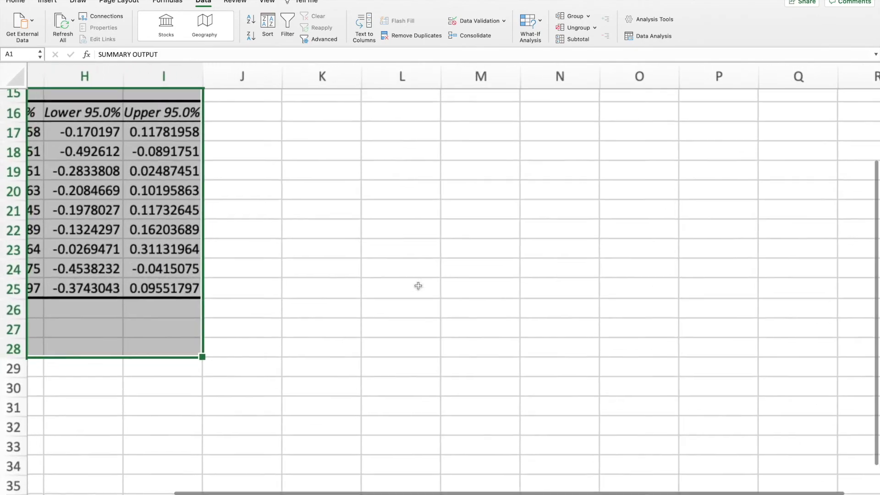
{"action": "scroll", "coordinate": [419, 286], "scroll_direction": "left", "scroll_amount": 10}
{"action": "scroll", "coordinate": [418, 286], "scroll_direction": "up", "scroll_amount": 5}
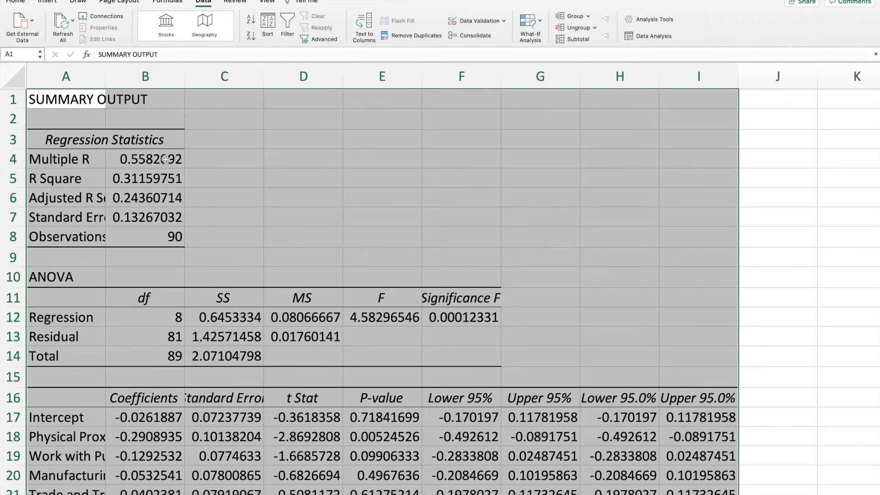
{"action": "left_click", "coordinate": [151, 176]}
{"action": "left_click", "coordinate": [148, 196]}
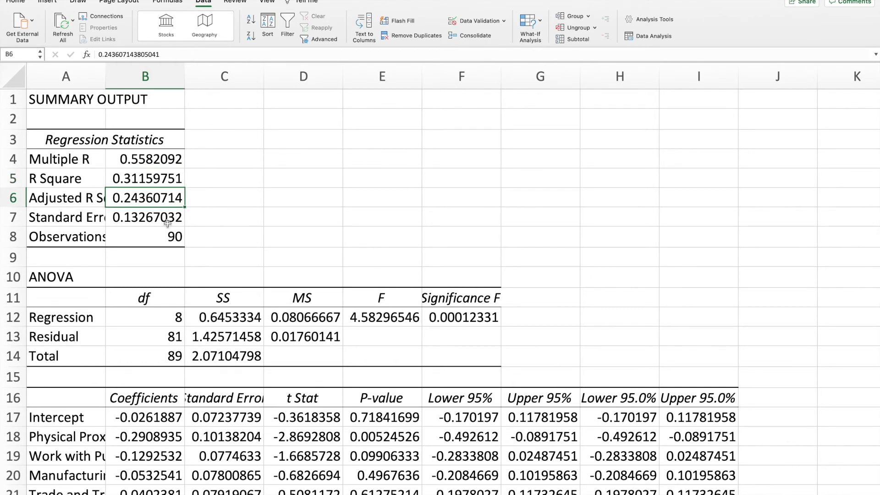
{"action": "left_click", "coordinate": [168, 238]}
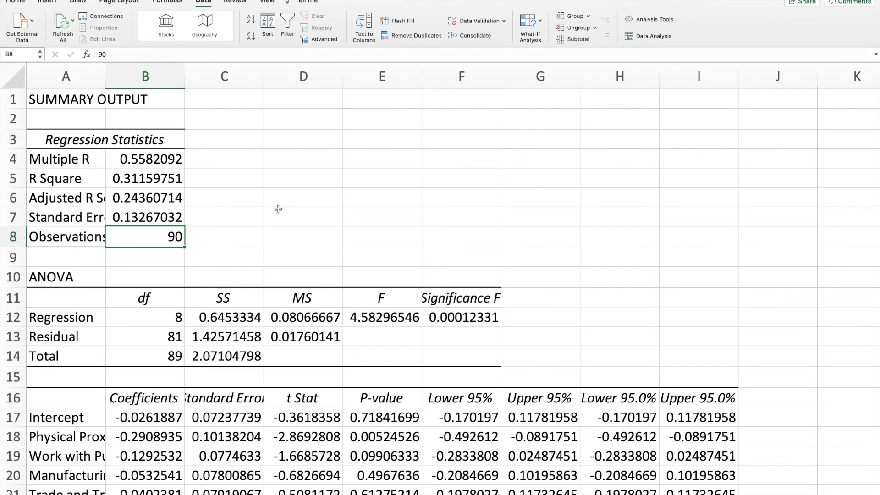
Step: Widen columns A, B and C of the summary output so the variable names and the Standard Error heading fit
{"action": "scroll", "coordinate": [278, 209], "scroll_direction": "down", "scroll_amount": 8}
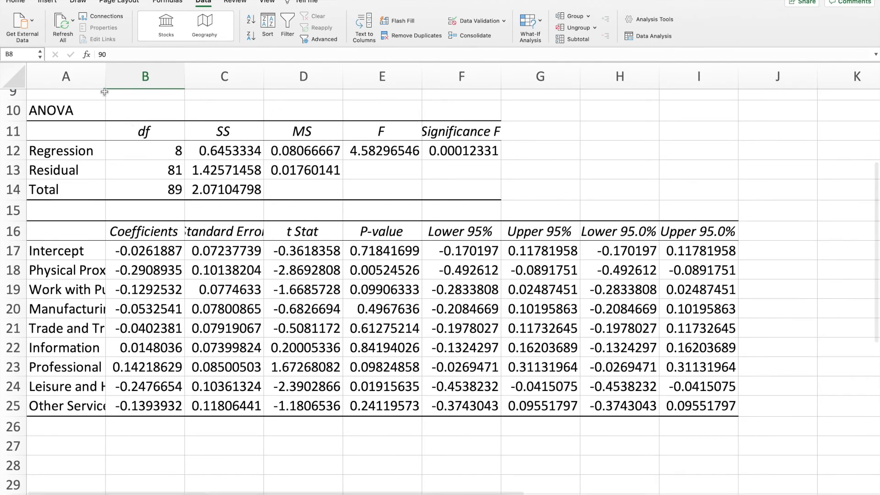
{"action": "left_click_drag", "start_coordinate": [105, 80], "coordinate": [246, 80]}
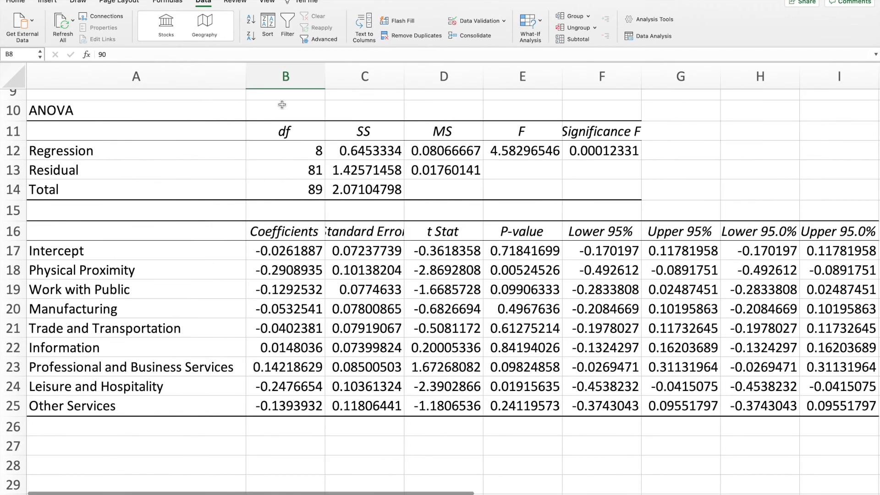
{"action": "left_click_drag", "start_coordinate": [326, 79], "coordinate": [339, 79]}
{"action": "left_click_drag", "start_coordinate": [419, 75], "coordinate": [420, 71]}
{"action": "double_click", "coordinate": [421, 71]}
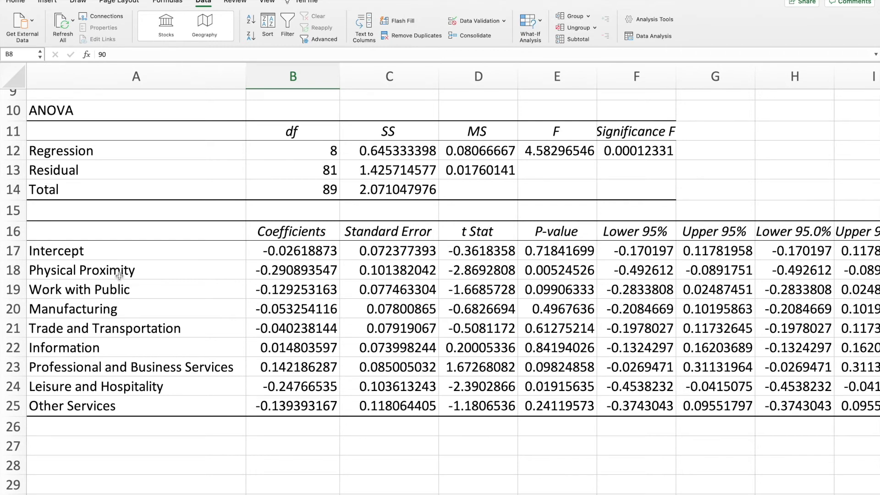
Step: Examine the coefficients of Intercept, Physical Proximity, Work with Public and Manufacturing
{"action": "left_click", "coordinate": [184, 252]}
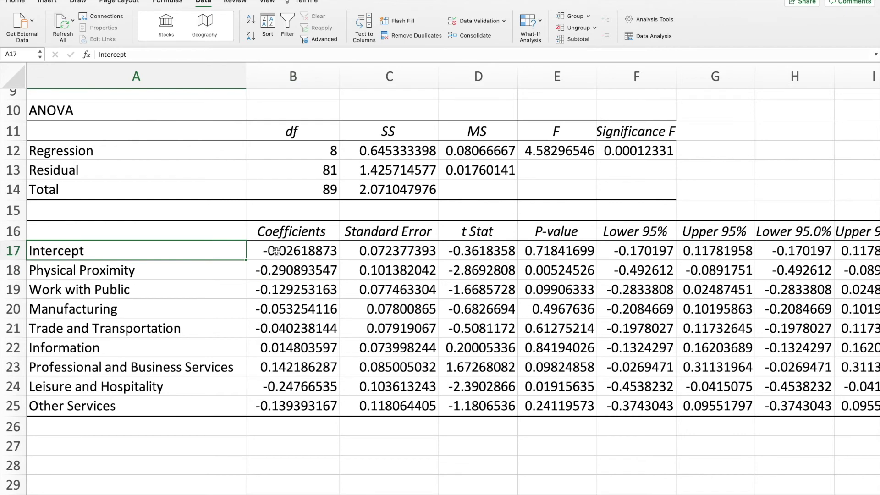
{"action": "left_click", "coordinate": [296, 250]}
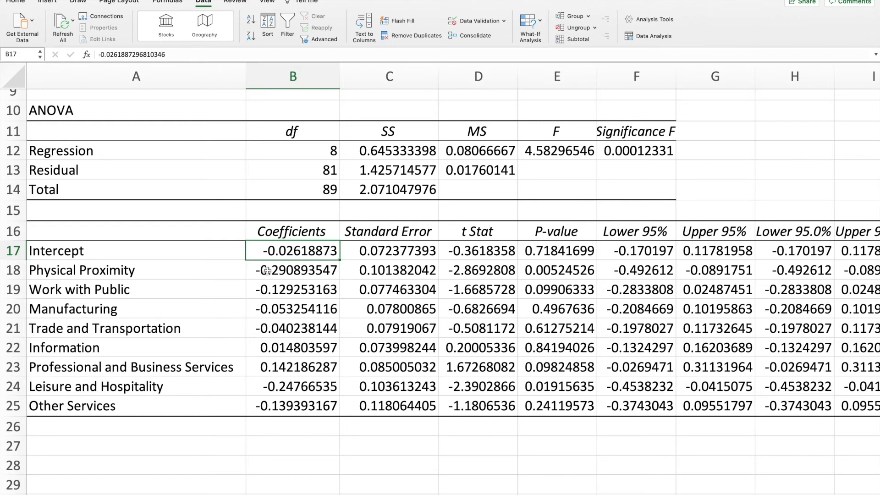
{"action": "left_click", "coordinate": [299, 269]}
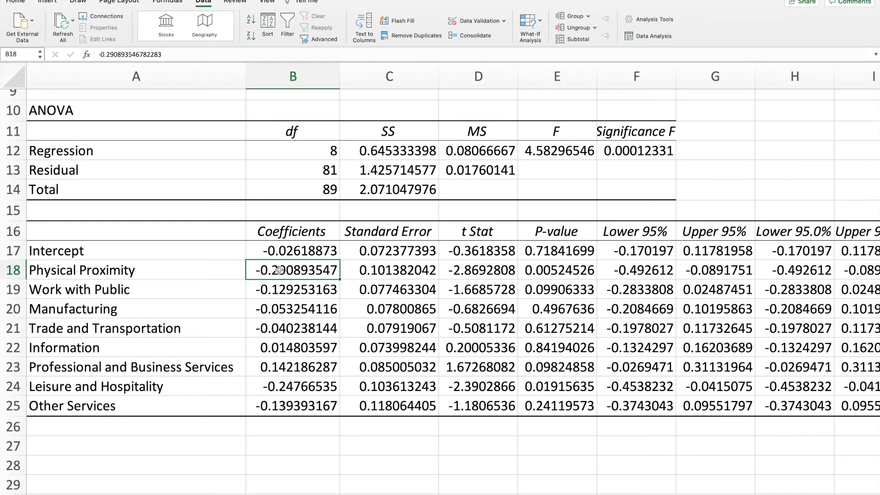
{"action": "left_click", "coordinate": [290, 292]}
{"action": "left_click", "coordinate": [296, 313]}
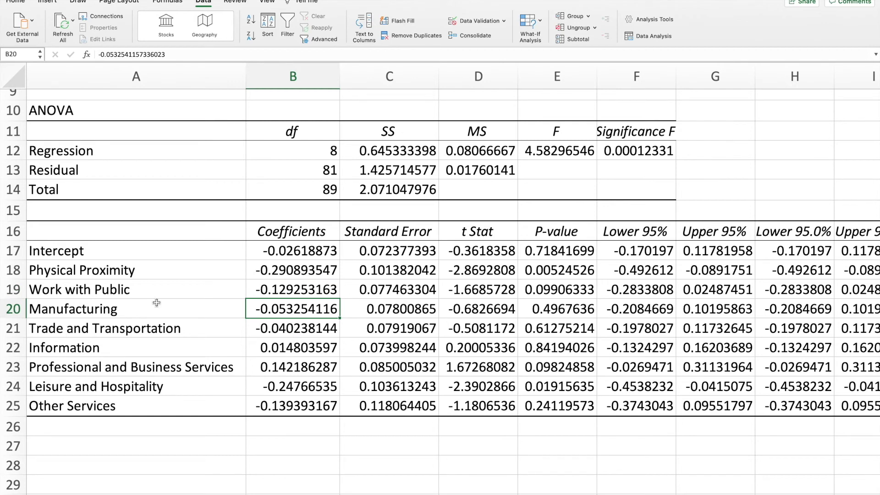
Step: Distinguish the first two predictors from the industry indicator rows and compare the Trade and Transportation, Manufacturing, and Professional and Business Services coefficients
{"action": "left_click_drag", "start_coordinate": [98, 277], "coordinate": [106, 284]}
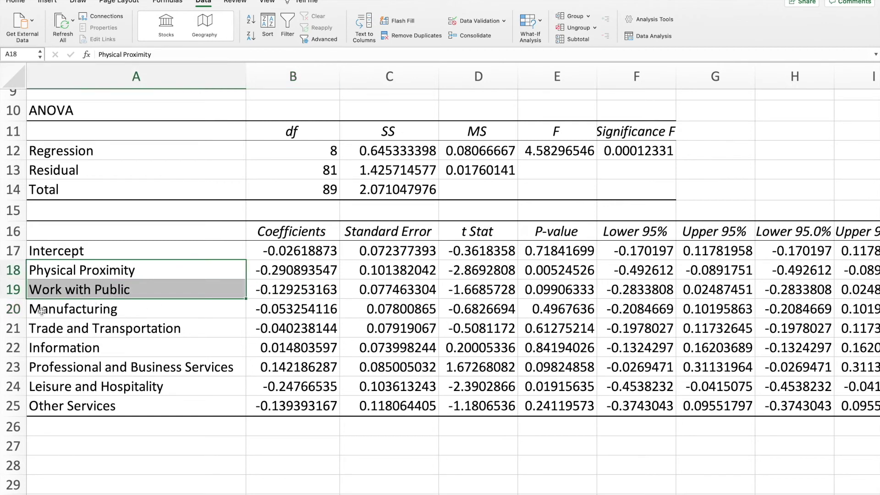
{"action": "left_click", "coordinate": [14, 309]}
{"action": "left_click_drag", "start_coordinate": [14, 310], "coordinate": [22, 400]}
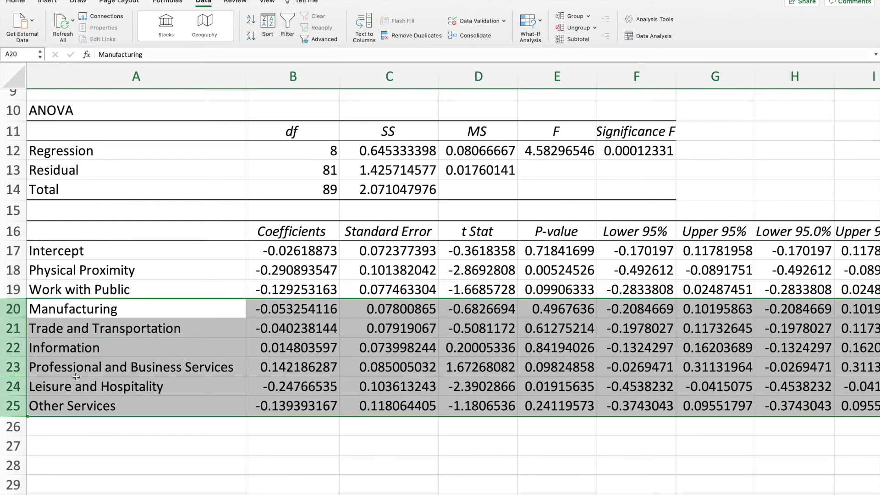
{"action": "left_click", "coordinate": [287, 332]}
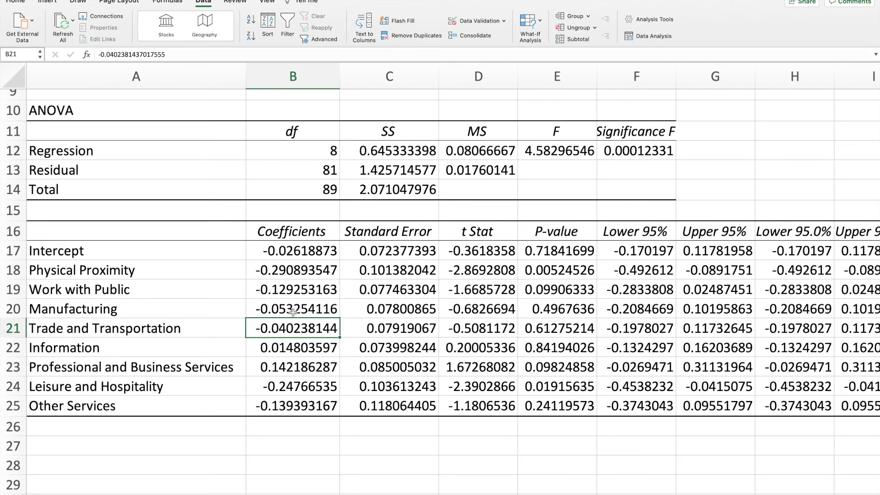
{"action": "left_click", "coordinate": [307, 306]}
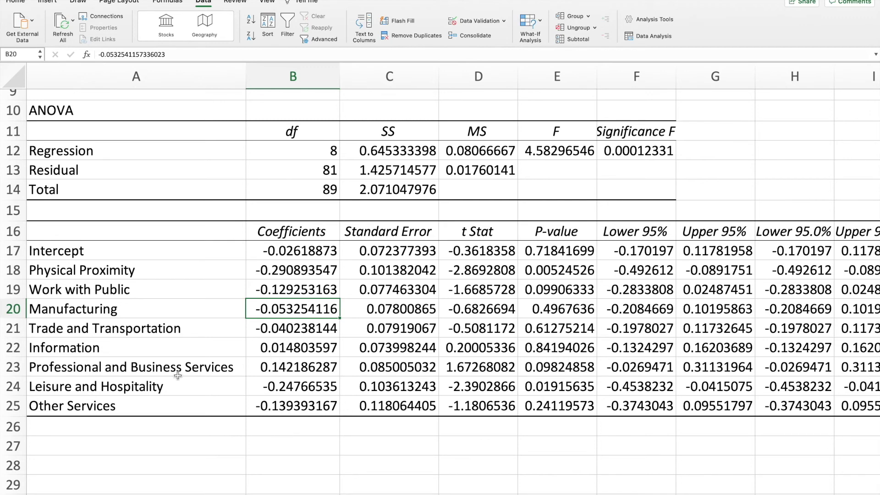
{"action": "left_click", "coordinate": [294, 367]}
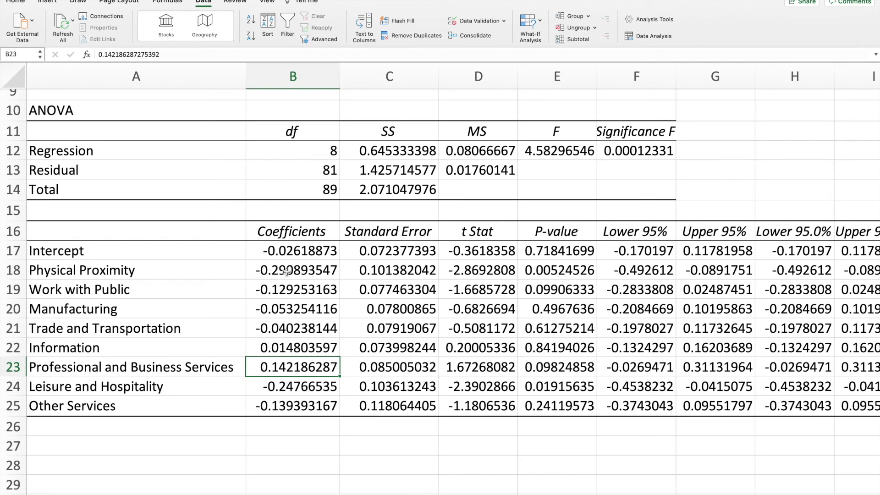
Step: Examine Physical Proximity's coefficient alongside its standard error and t Stat
{"action": "left_click", "coordinate": [310, 270]}
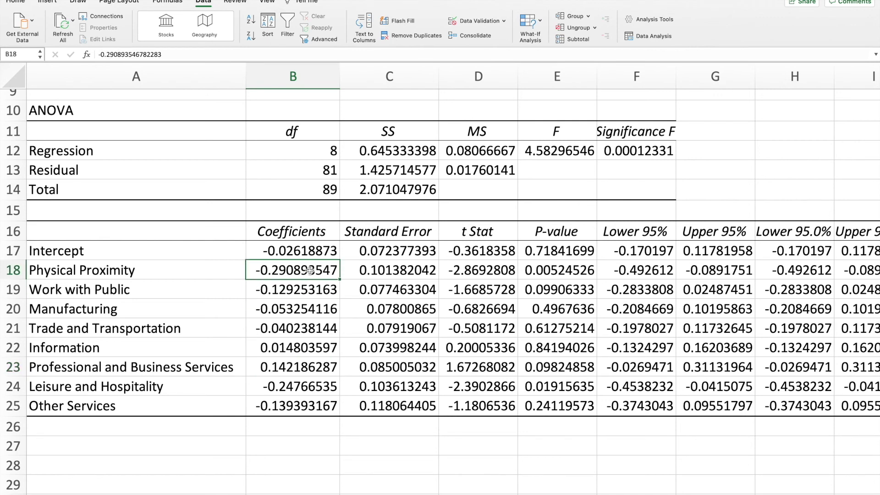
{"action": "left_click", "coordinate": [391, 269]}
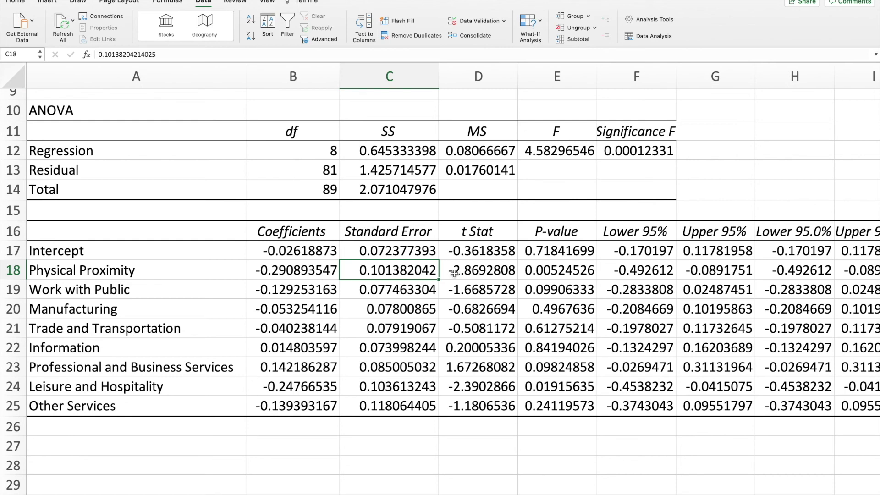
{"action": "left_click", "coordinate": [479, 272]}
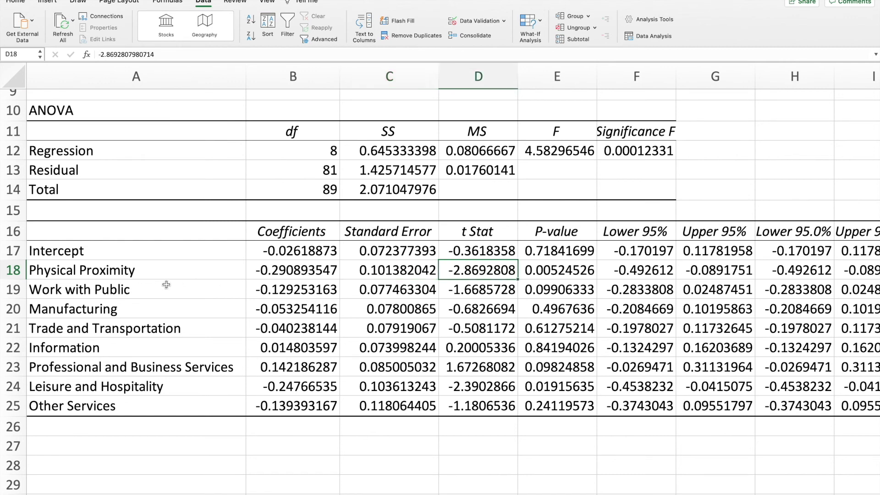
{"action": "left_click", "coordinate": [385, 265]}
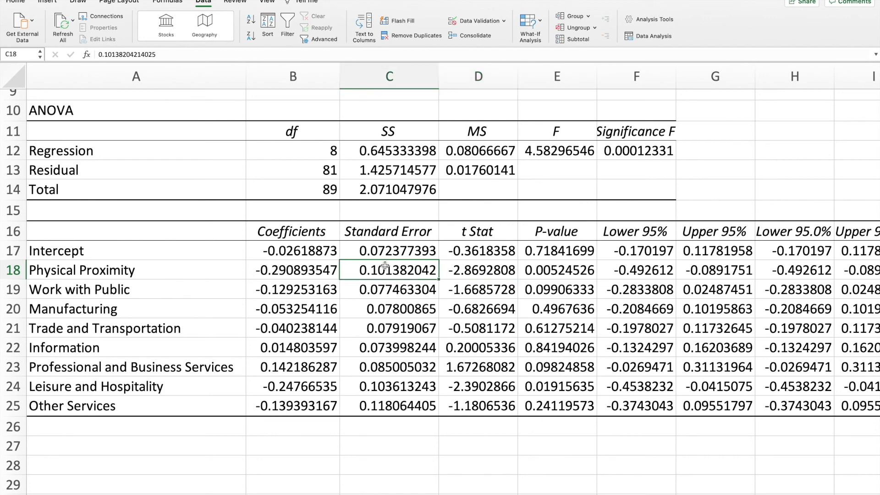
Step: Calculate Physical Proximity's t statistic in cell D27 by dividing its coefficient by its standard error with =B18/C18
{"action": "left_click", "coordinate": [481, 445]}
{"action": "type", "text": "="}
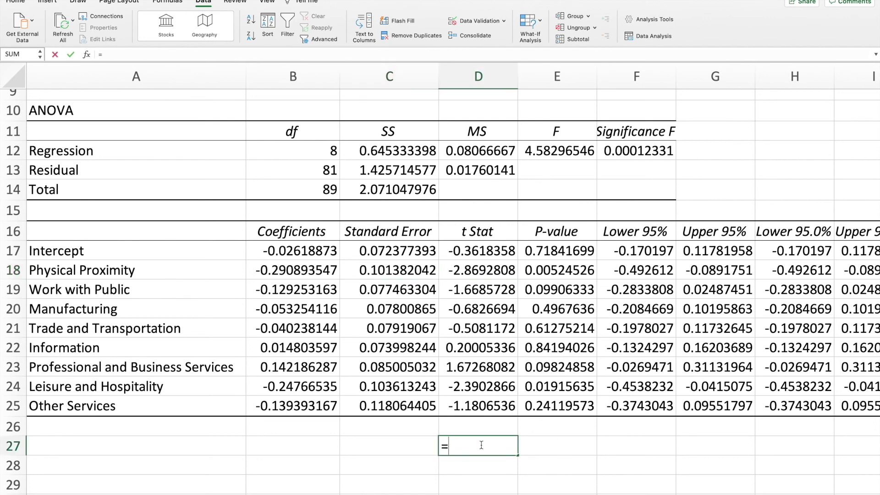
{"action": "left_click", "coordinate": [304, 270]}
{"action": "type", "text": "/"}
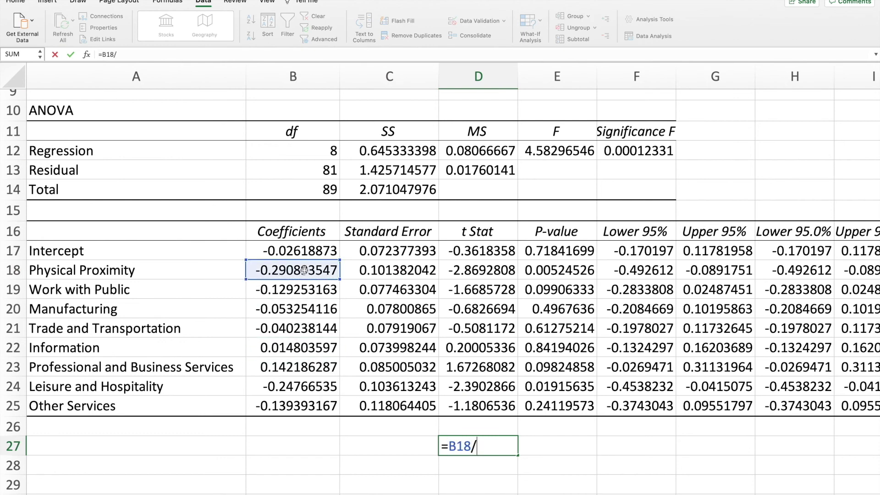
{"action": "left_click", "coordinate": [397, 272]}
{"action": "key", "text": "Return"}
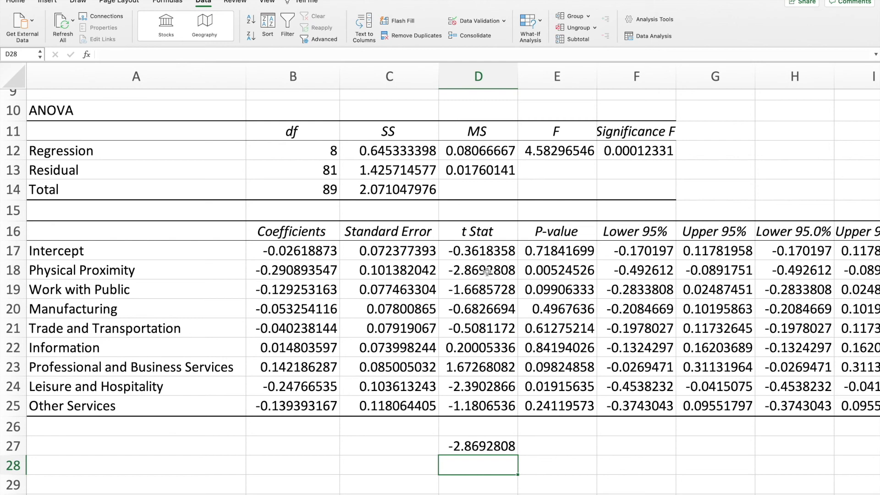
Step: Examine Physical Proximity's P-value and the R Square and Adjusted R Square in the regression statistics
{"action": "left_click", "coordinate": [565, 270]}
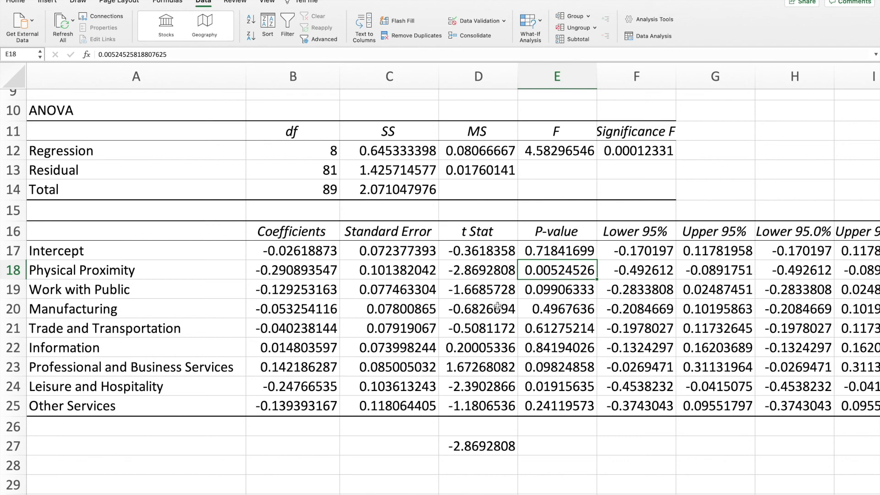
{"action": "scroll", "coordinate": [498, 305], "scroll_direction": "down", "scroll_amount": 3}
{"action": "scroll", "coordinate": [498, 305], "scroll_direction": "up", "scroll_amount": 2}
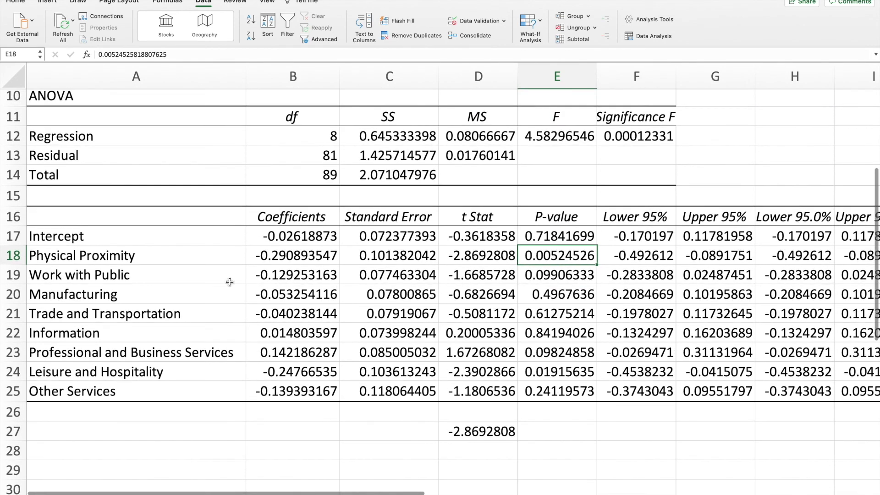
{"action": "scroll", "coordinate": [224, 266], "scroll_direction": "up", "scroll_amount": 5}
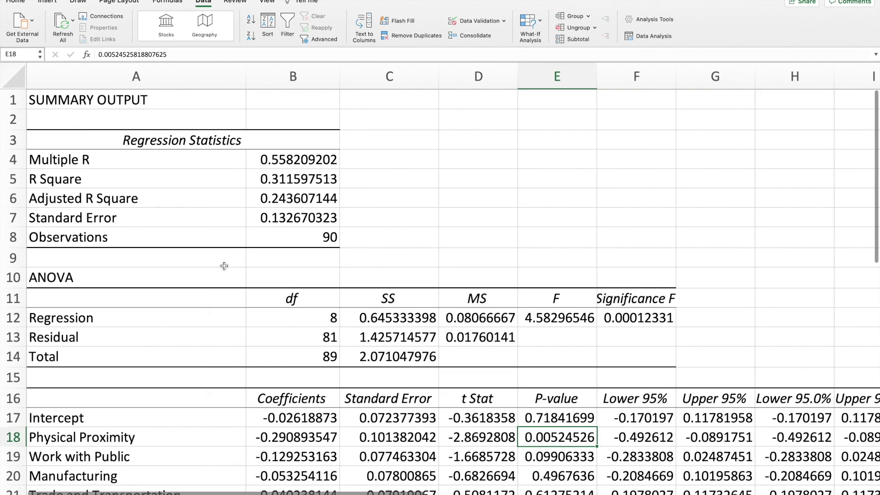
{"action": "left_click", "coordinate": [291, 179]}
{"action": "left_click", "coordinate": [304, 196]}
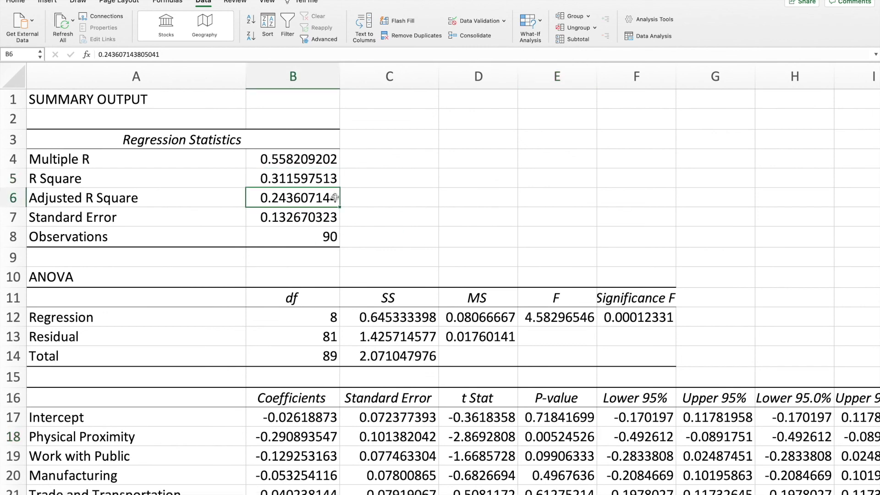
Step: Review Physical Proximity's coefficient again and compare it with the Work with Public predictor
{"action": "scroll", "coordinate": [486, 185], "scroll_direction": "down", "scroll_amount": 2}
{"action": "scroll", "coordinate": [487, 184], "scroll_direction": "down", "scroll_amount": 5}
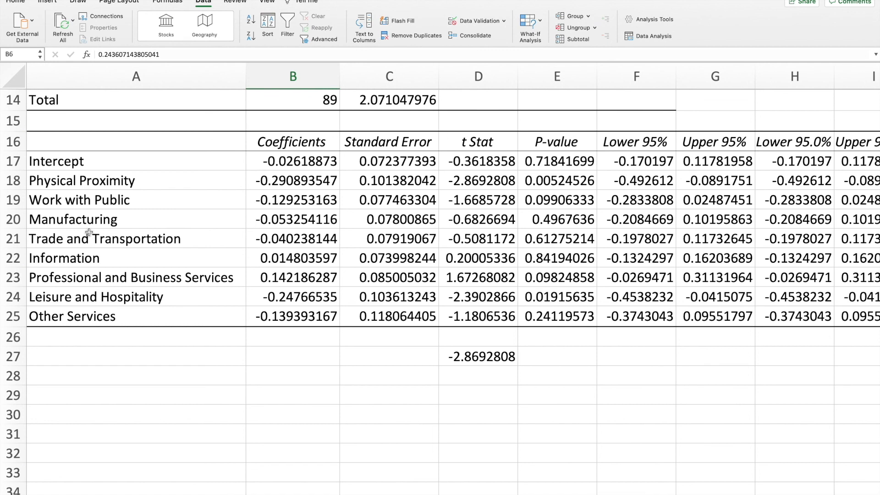
{"action": "left_click", "coordinate": [307, 182]}
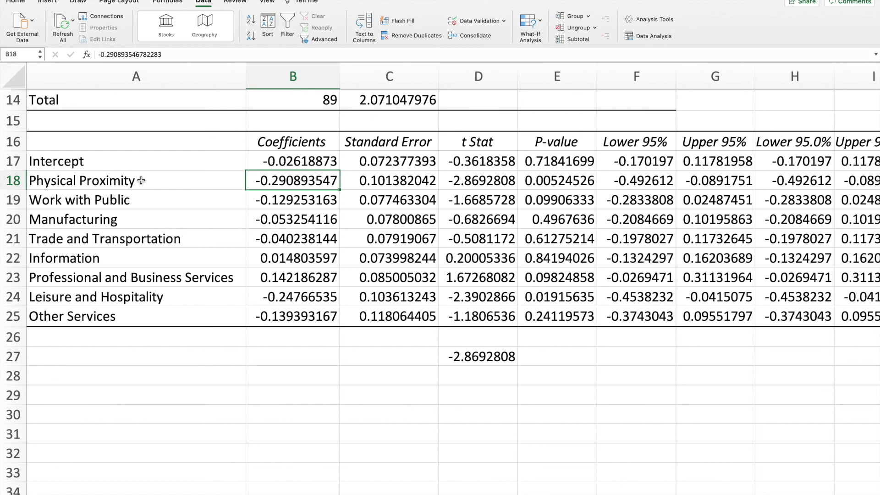
{"action": "left_click", "coordinate": [114, 204]}
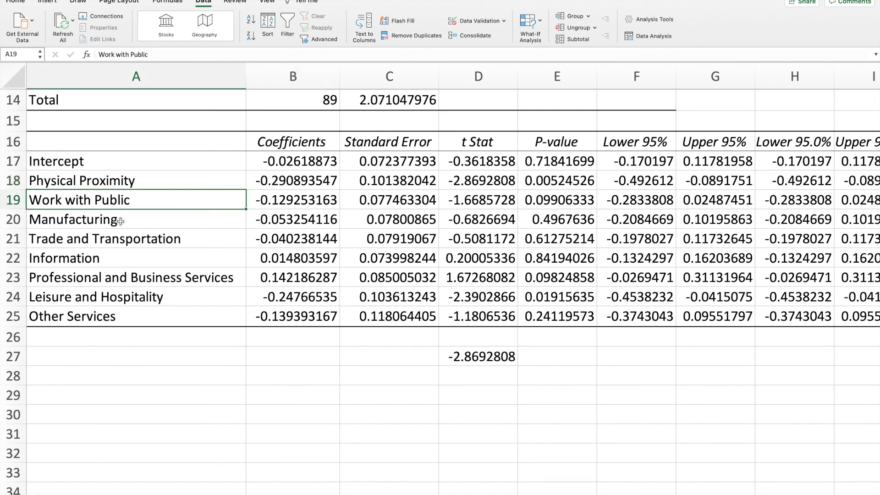